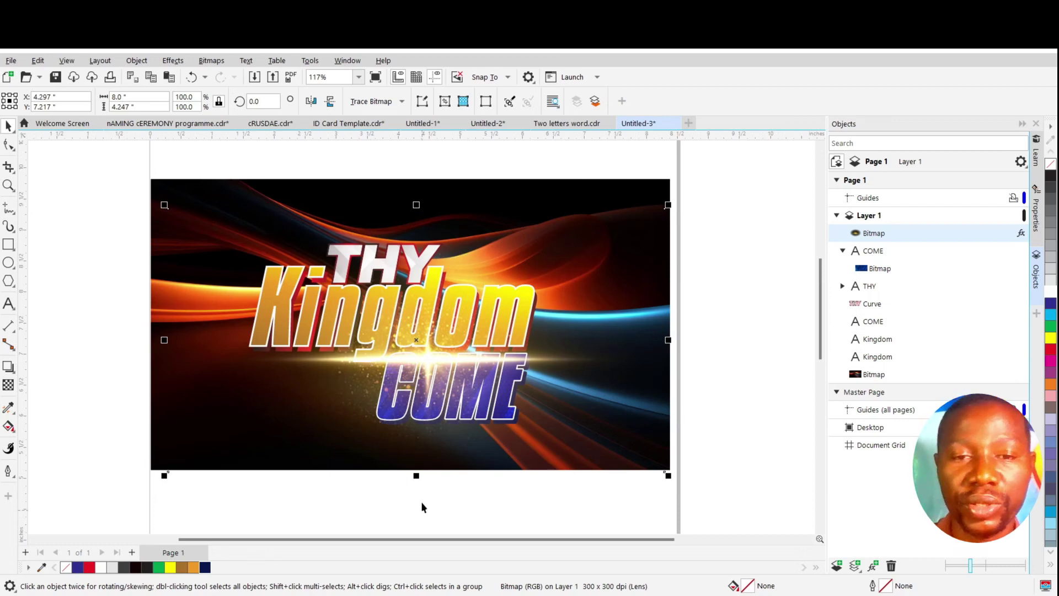
Try the gold lens-flare bitmap at several spots over the title, then move it to the artwork's right side
mouse_move(434, 358)
left_mouse_down()
mouse_move(438, 343)
mouse_move(440, 353)
left_mouse_up()
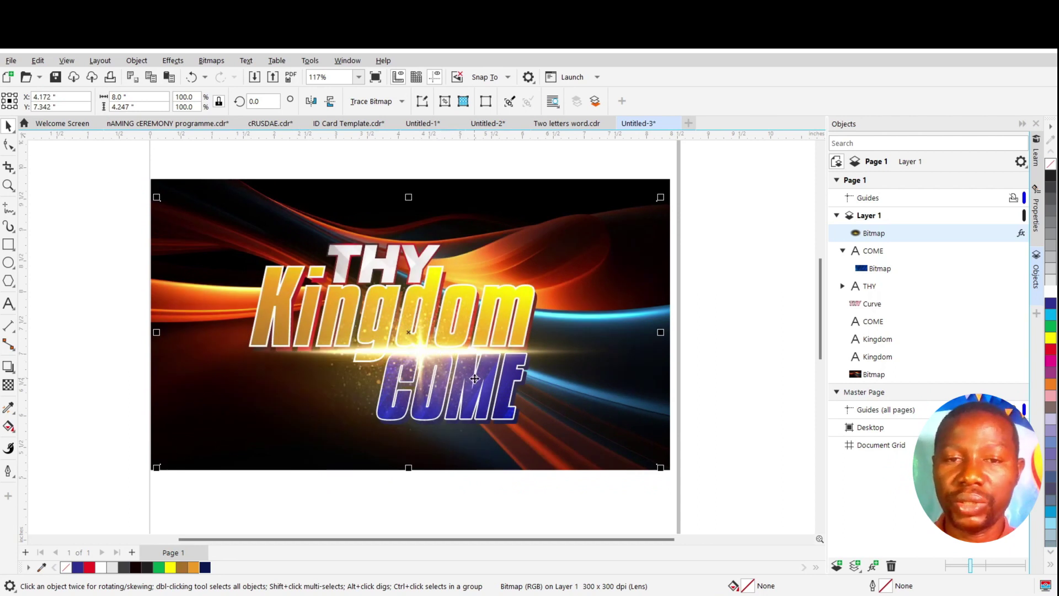
left_click(422, 346)
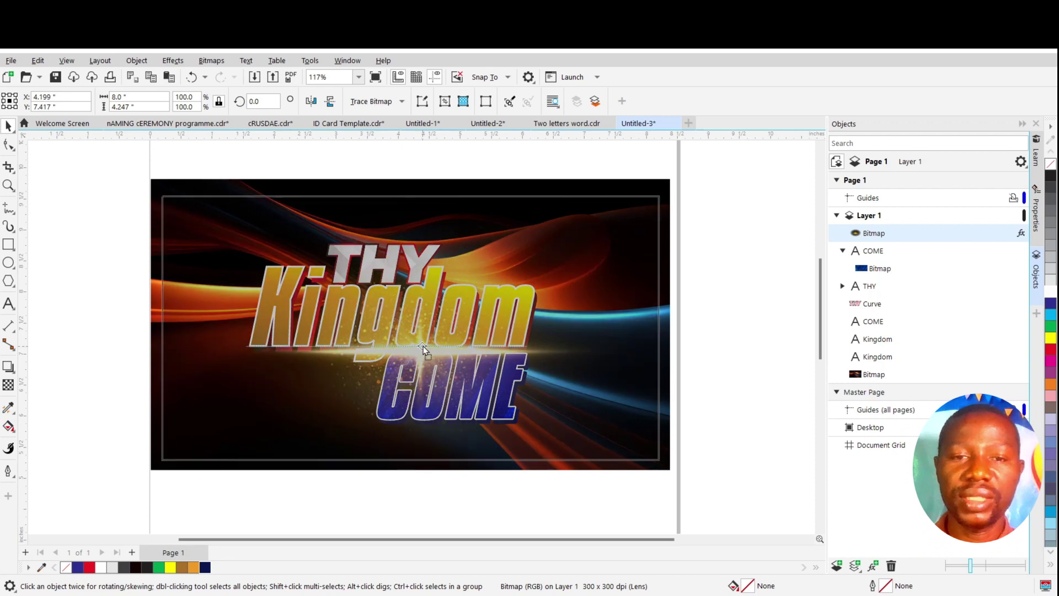
mouse_move(429, 347)
left_mouse_down()
mouse_move(431, 298)
mouse_move(518, 246)
mouse_move(560, 243)
mouse_move(562, 266)
mouse_move(564, 257)
mouse_move(551, 265)
mouse_move(637, 278)
mouse_move(583, 344)
mouse_move(420, 353)
left_mouse_up()
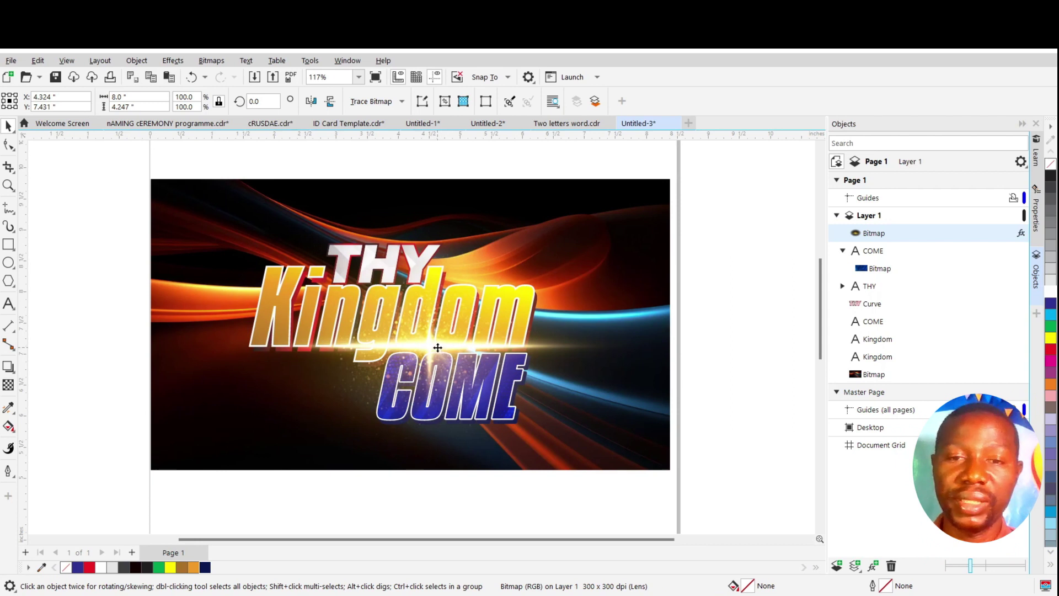
mouse_move(441, 348)
left_mouse_down()
mouse_move(517, 330)
mouse_move(442, 343)
mouse_move(441, 361)
mouse_move(447, 356)
left_mouse_up()
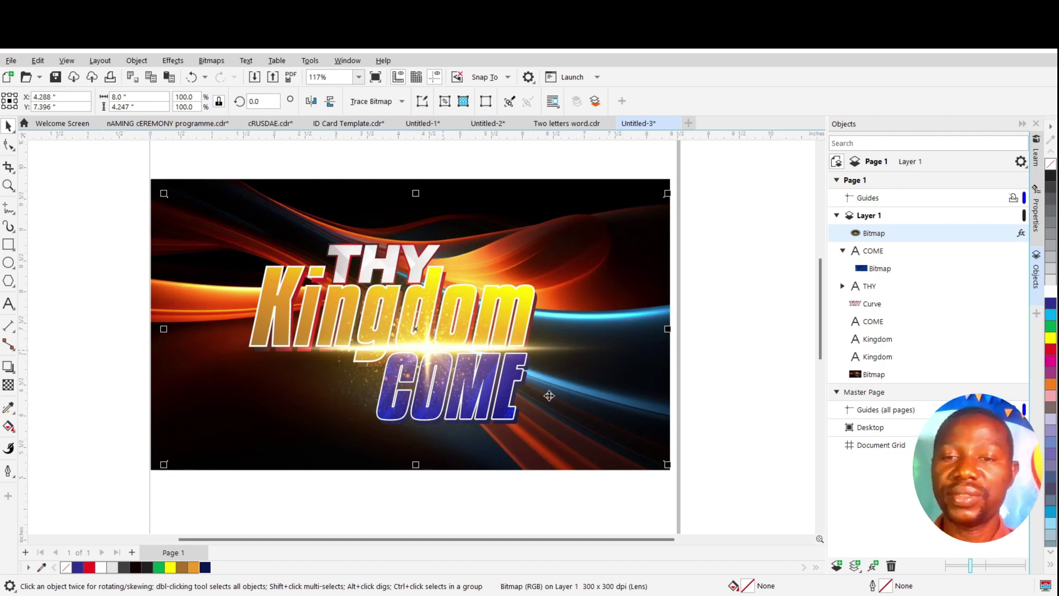
left_click_drag(669, 466, 651, 458)
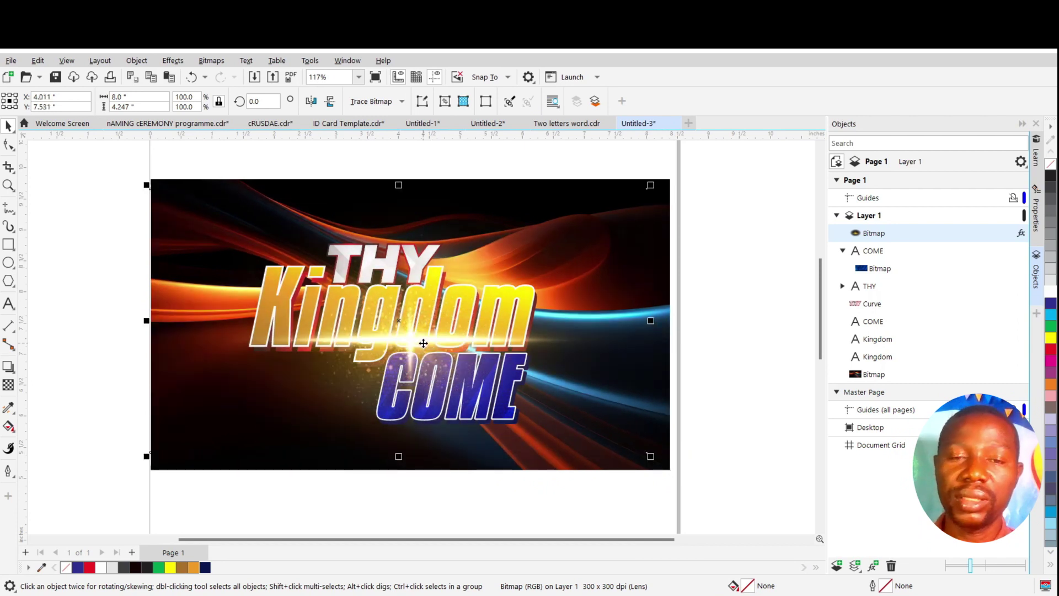
left_click_drag(418, 339, 434, 345)
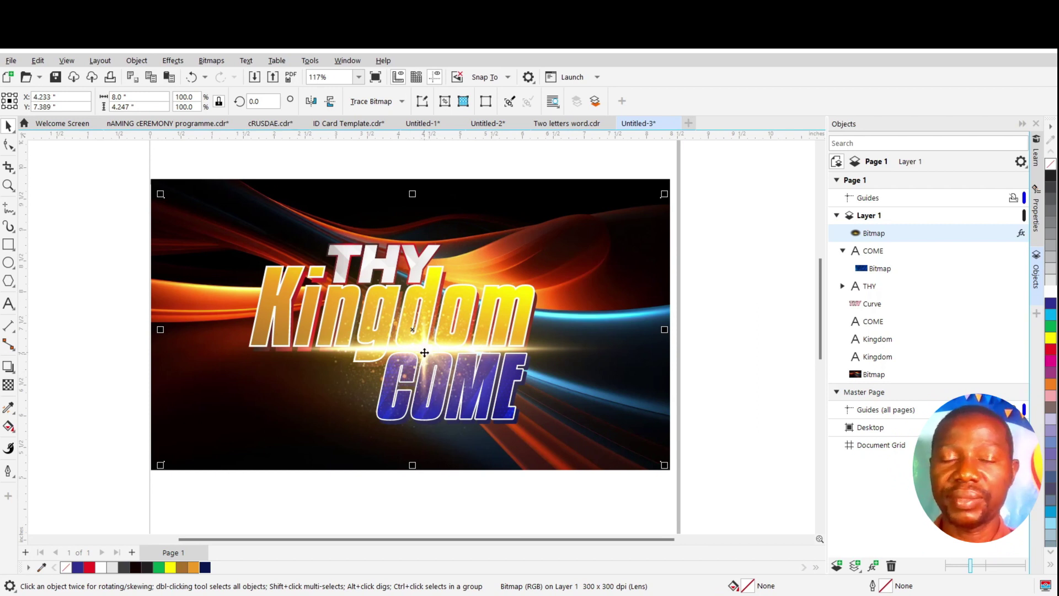
left_click_drag(428, 353, 651, 300)
Push the lens-flare bitmap further right so it sits beside the page, off the title
left_click_drag(586, 298, 787, 309)
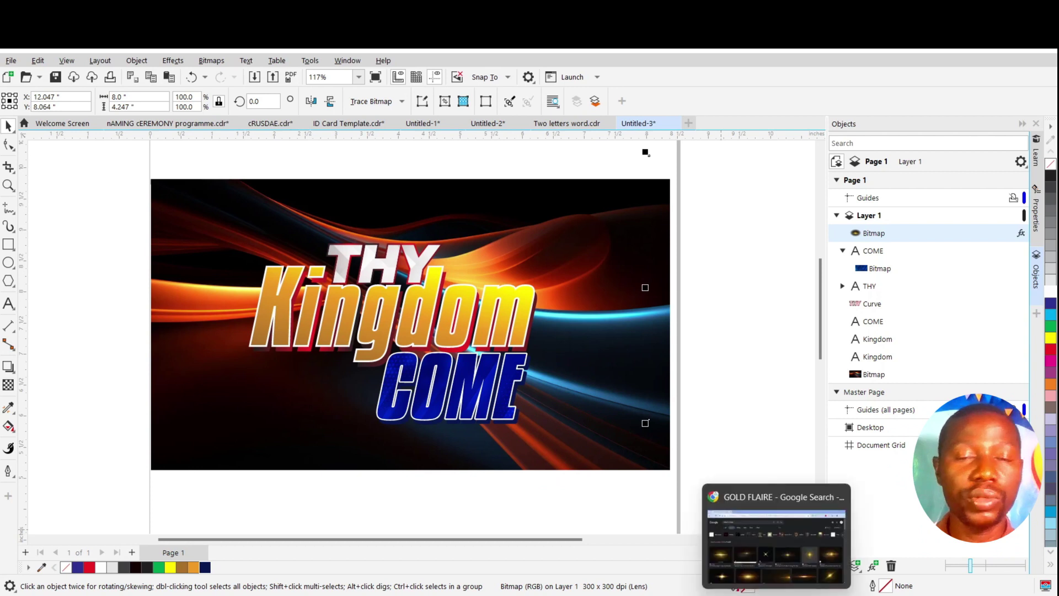
In Chrome, rerun the Google image search for 'GOLD FLAIRE'
left_click(777, 593)
left_click(177, 128)
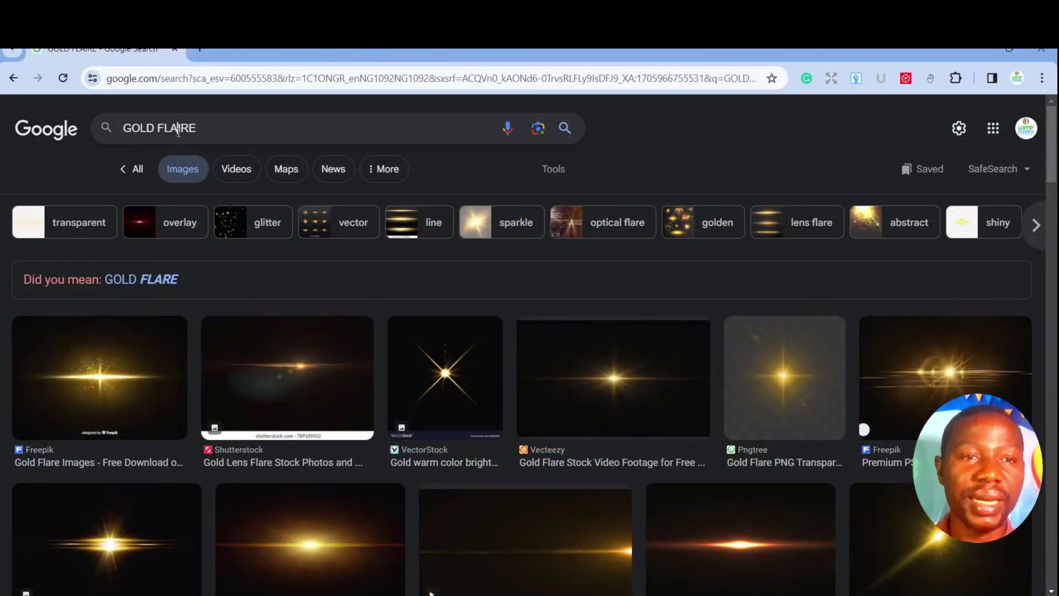
left_click_drag(198, 126, 113, 128)
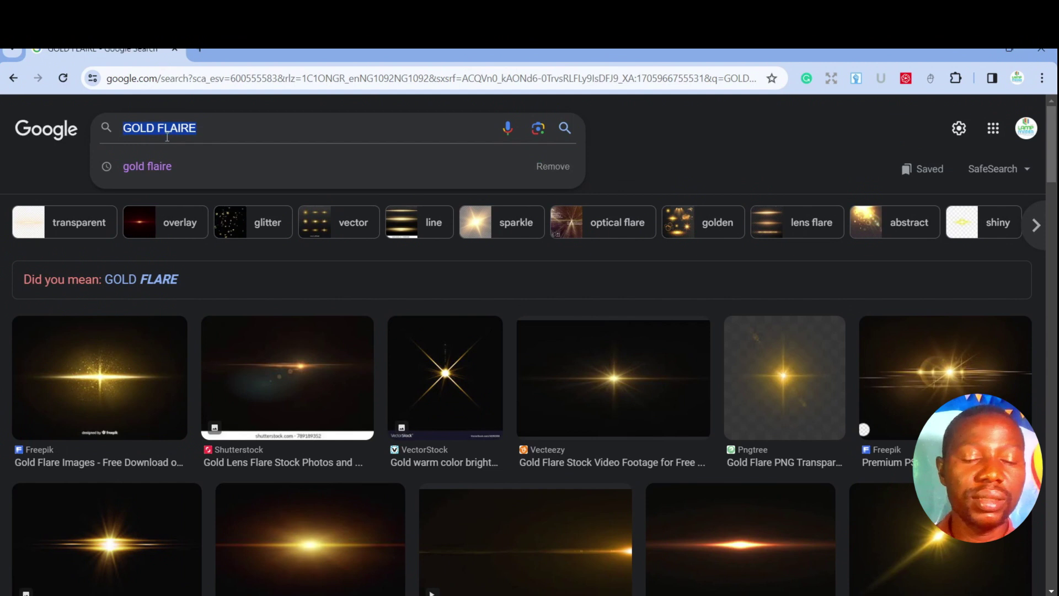
type("GOLD FLA")
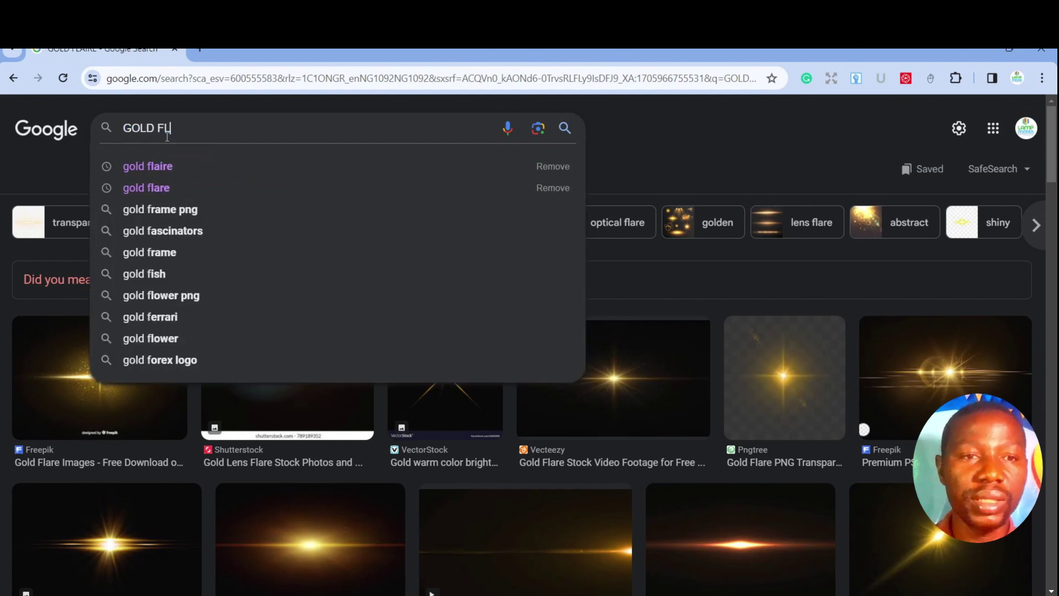
type("IRE")
key("Return")
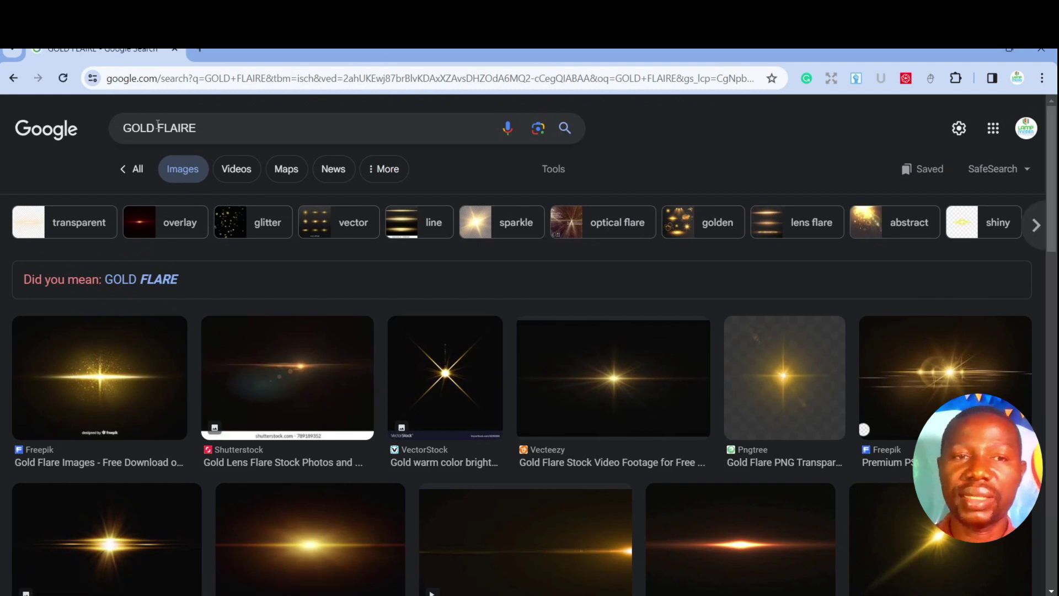
Change the query to 'GOLD LENS FLAIRE' and search again
left_click(159, 127)
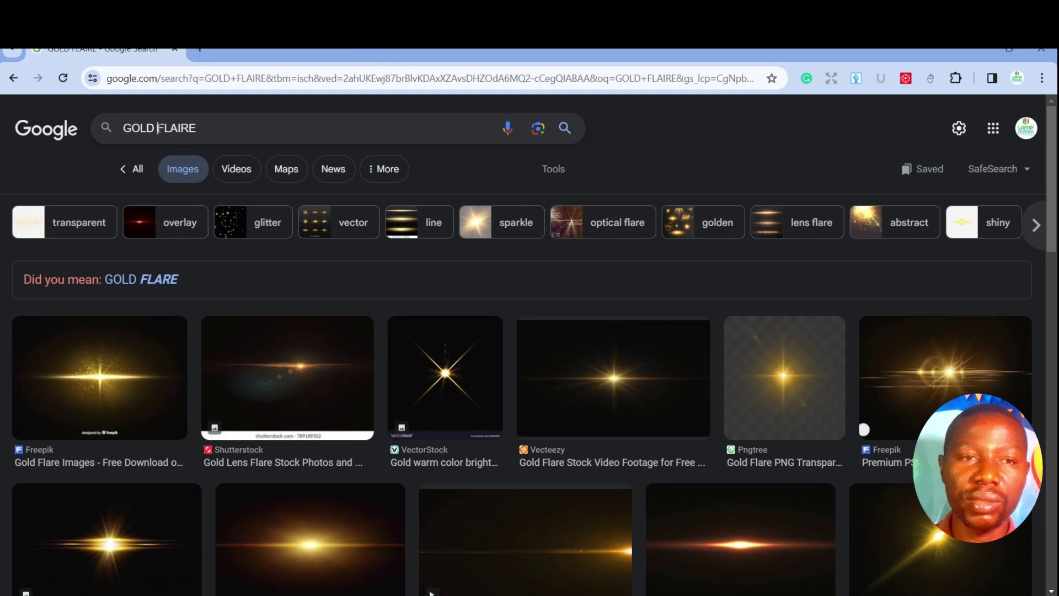
type("LENS")
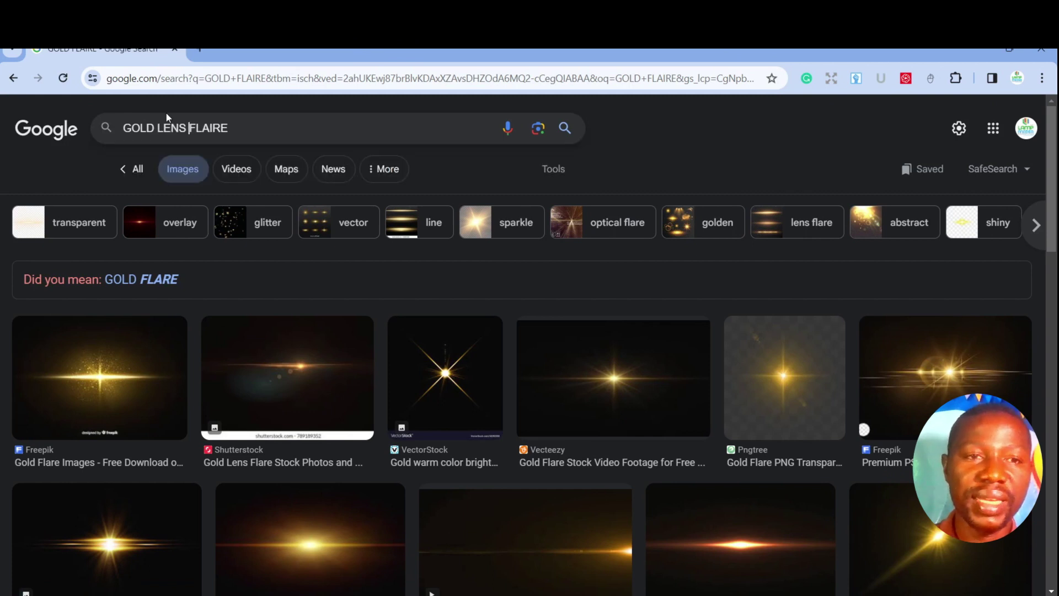
key("Return")
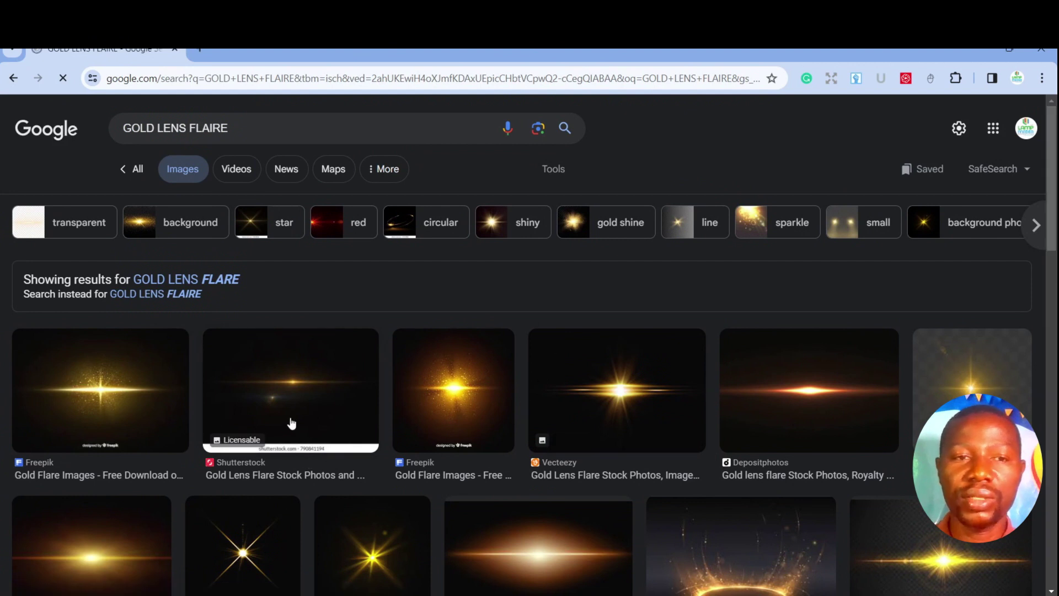
Look at the All results for gold lens flare, then return to the Images results
scroll(297, 403, "down", 5)
scroll(492, 511, "up", 6)
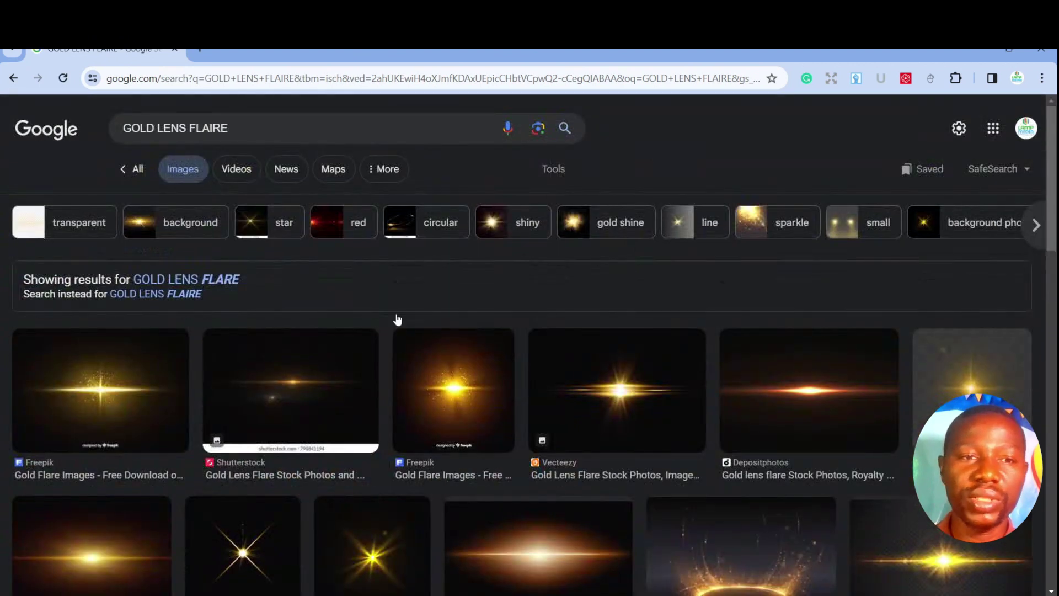
left_click(134, 169)
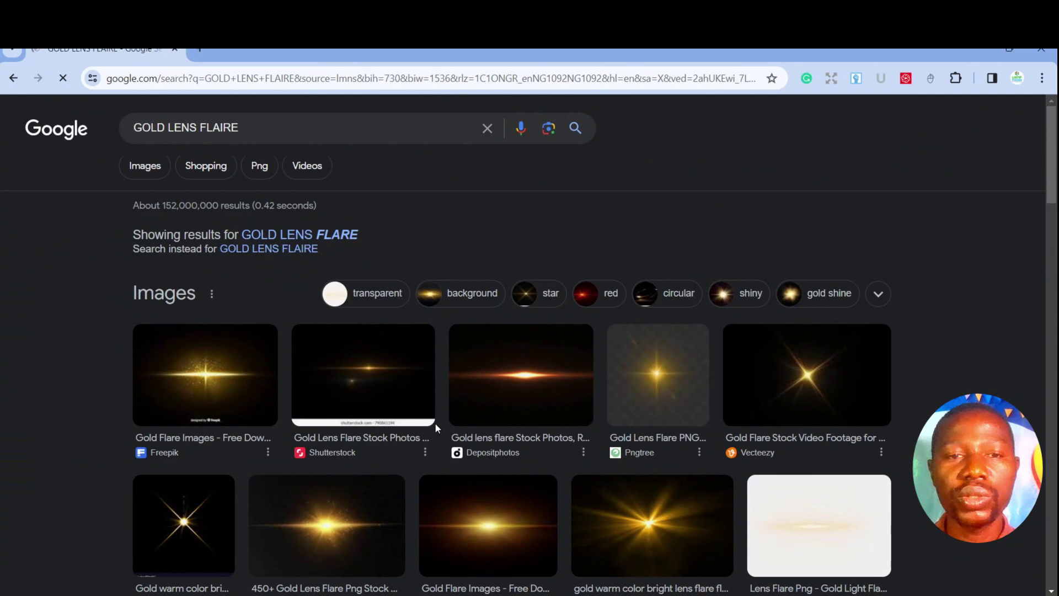
scroll(601, 491, "down", 3)
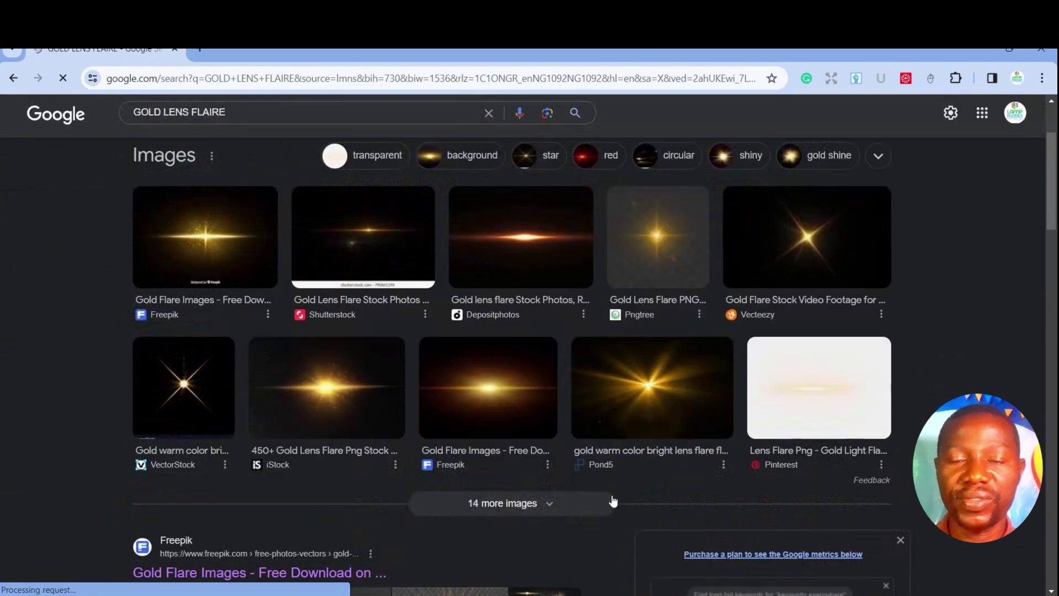
scroll(610, 500, "up", 3)
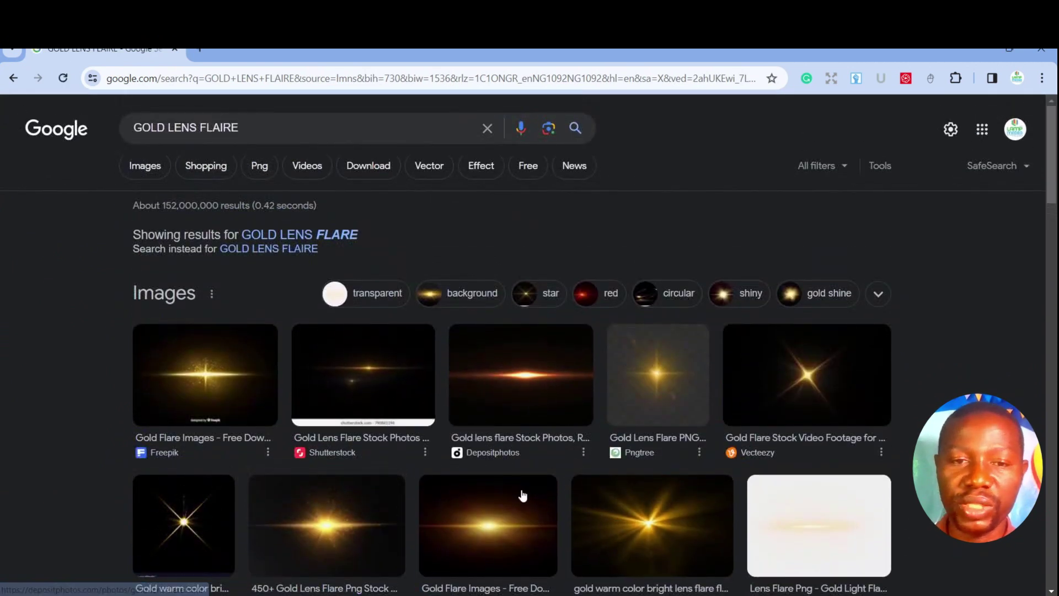
left_click(148, 168)
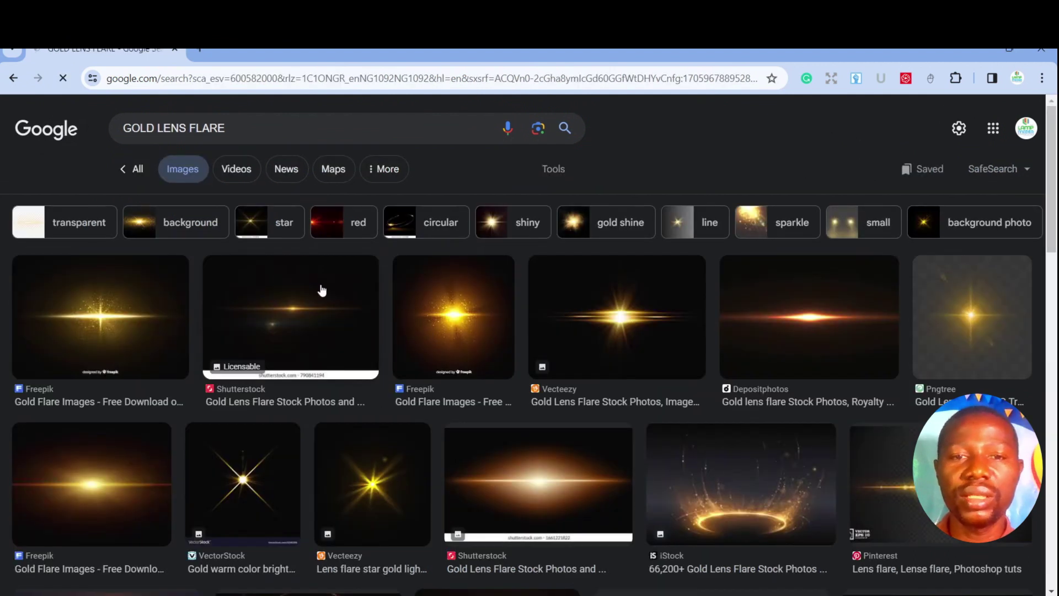
Browse the image results and open the first Freepik gold flare thumbnail in preview
scroll(809, 342, "down", 8)
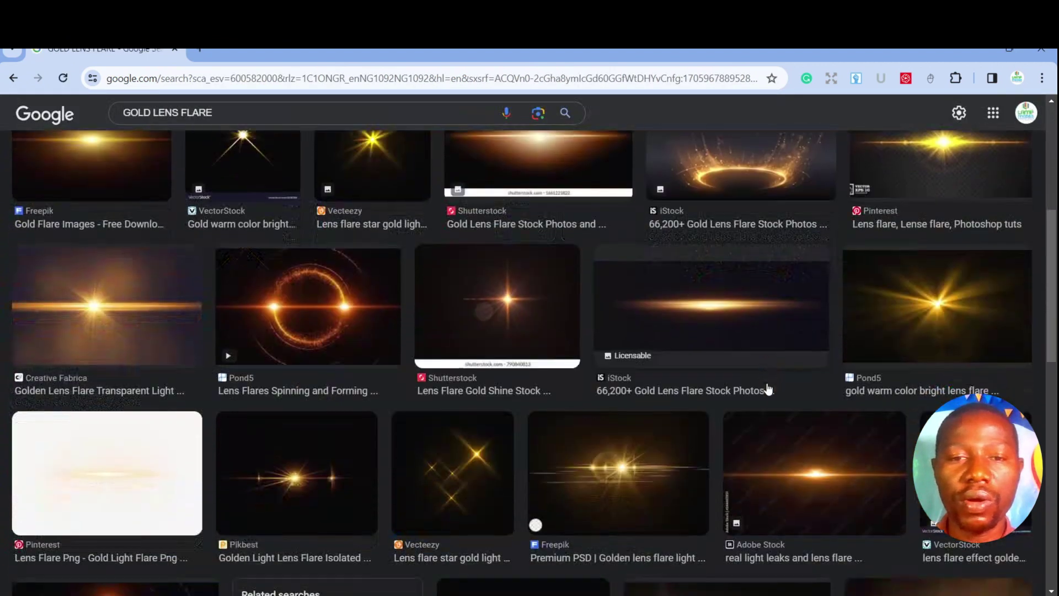
scroll(620, 464, "down", 6)
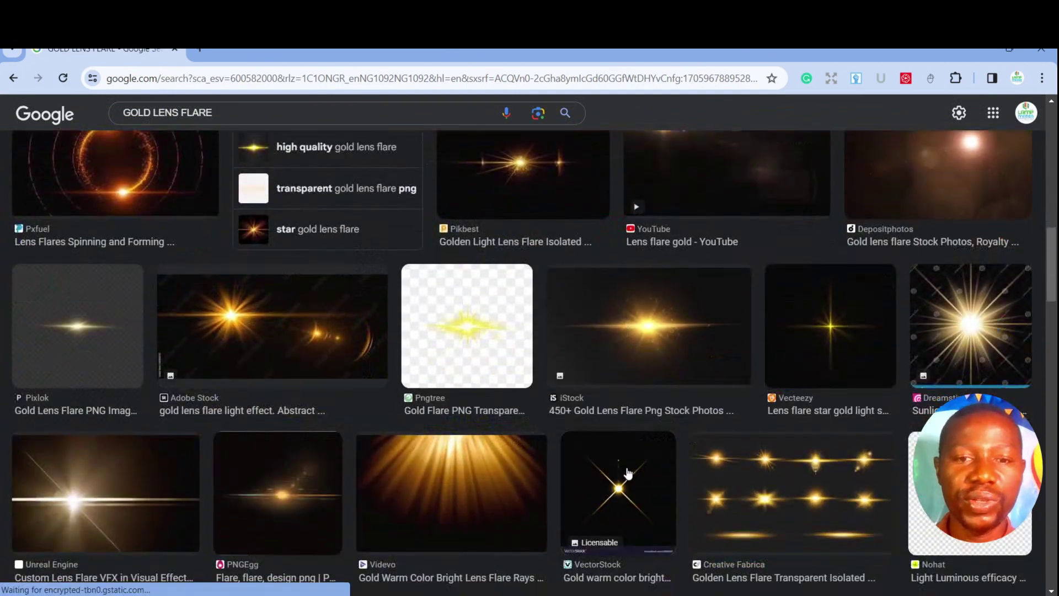
scroll(614, 452, "up", 8)
scroll(614, 452, "up", 5)
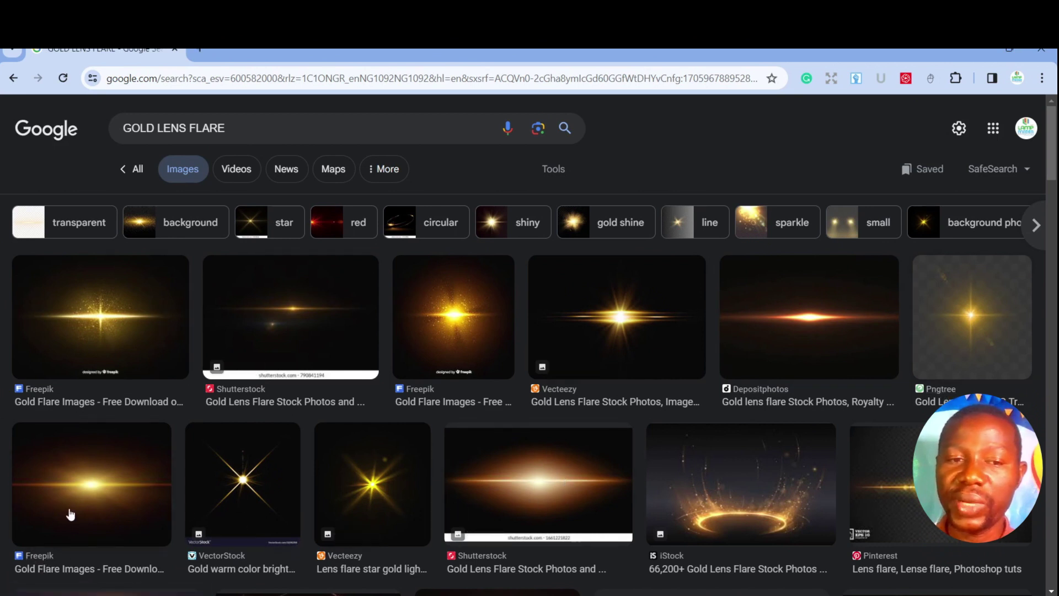
scroll(839, 499, "down", 2)
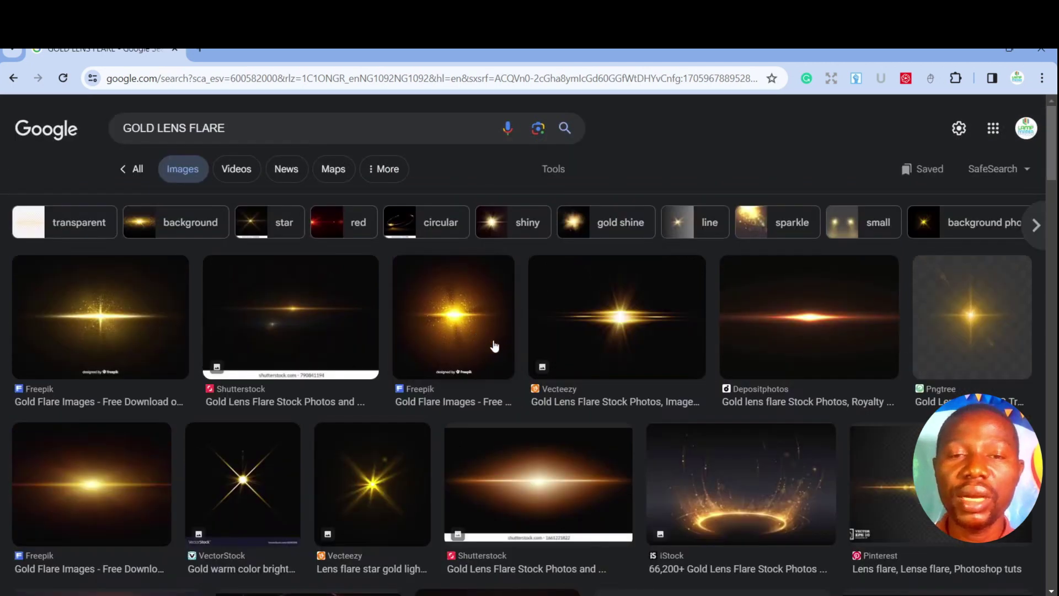
scroll(367, 434, "up", 2)
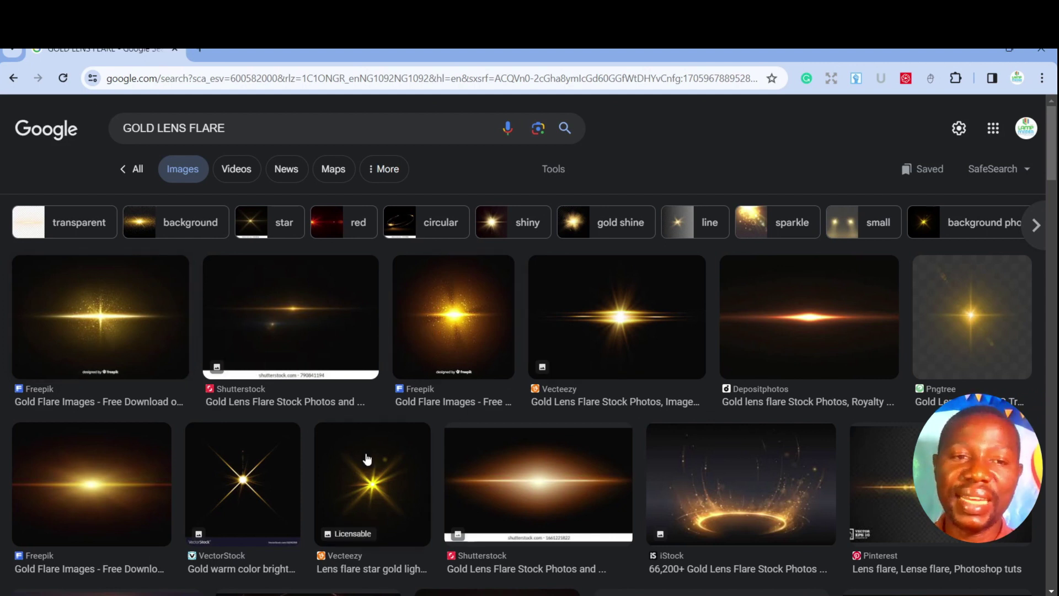
scroll(790, 417, "down", 2)
scroll(794, 417, "up", 3)
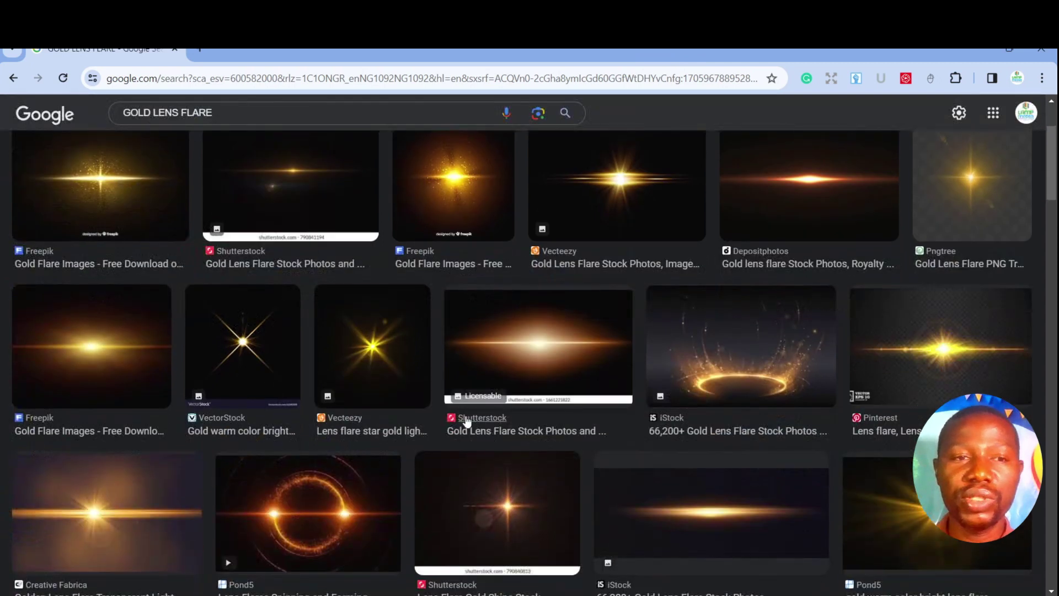
scroll(854, 418, "down", 1)
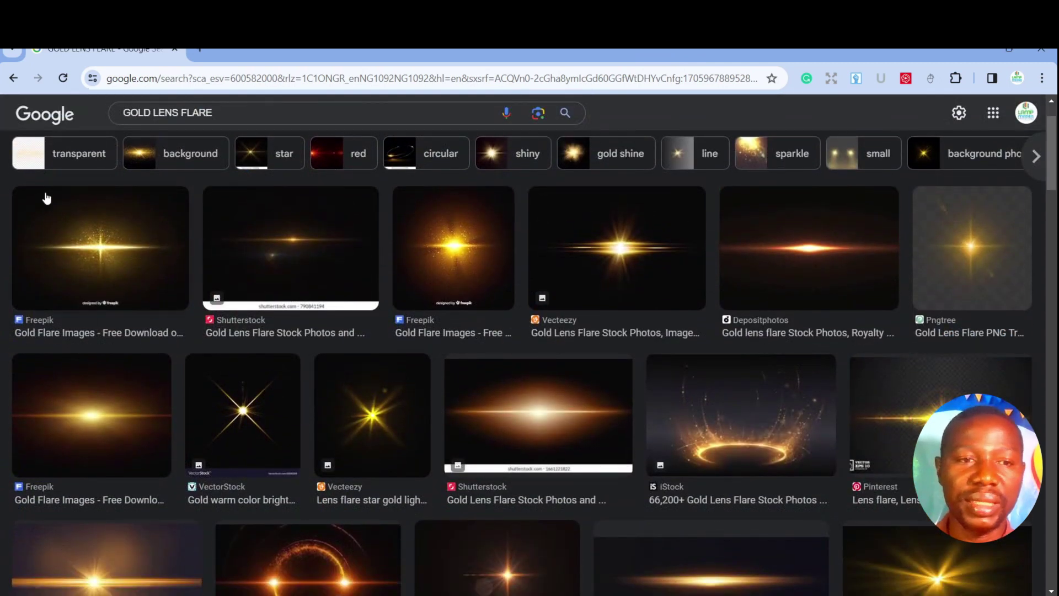
left_click(96, 247)
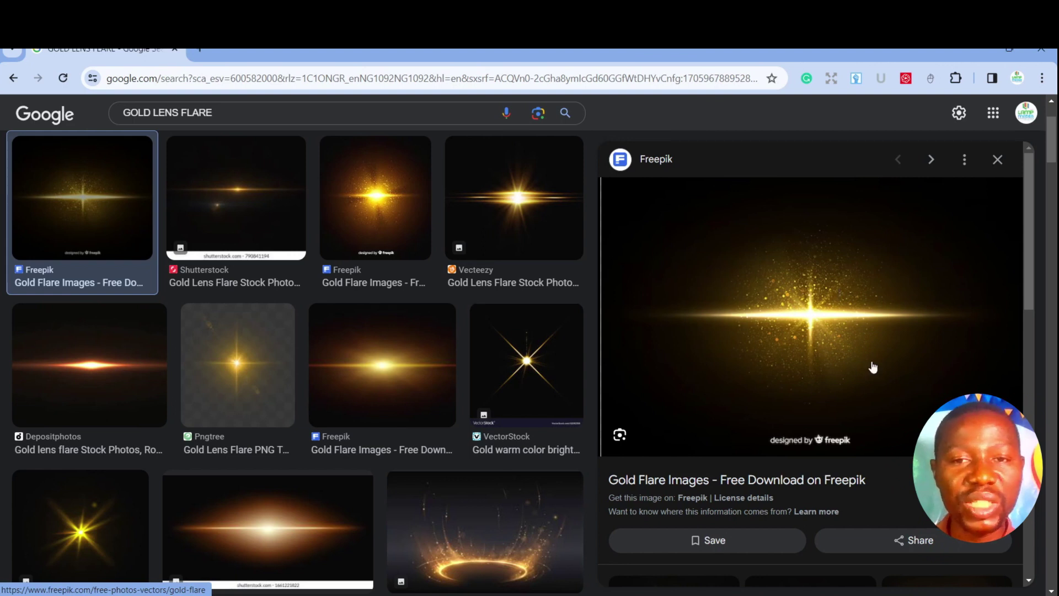
Copy the Freepik gold flare preview image to the clipboard
right_click(789, 283)
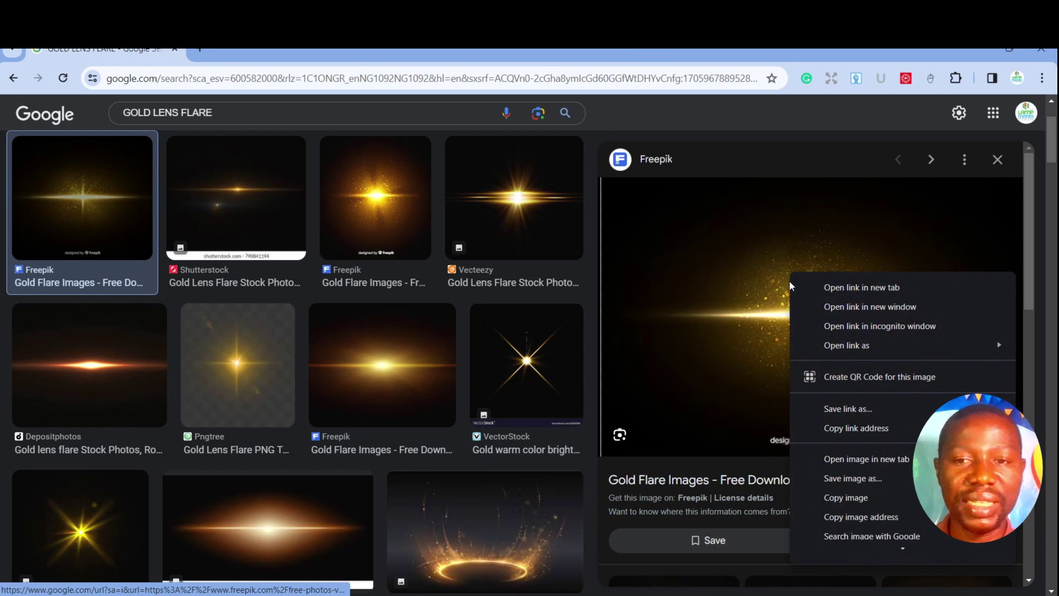
left_click(859, 498)
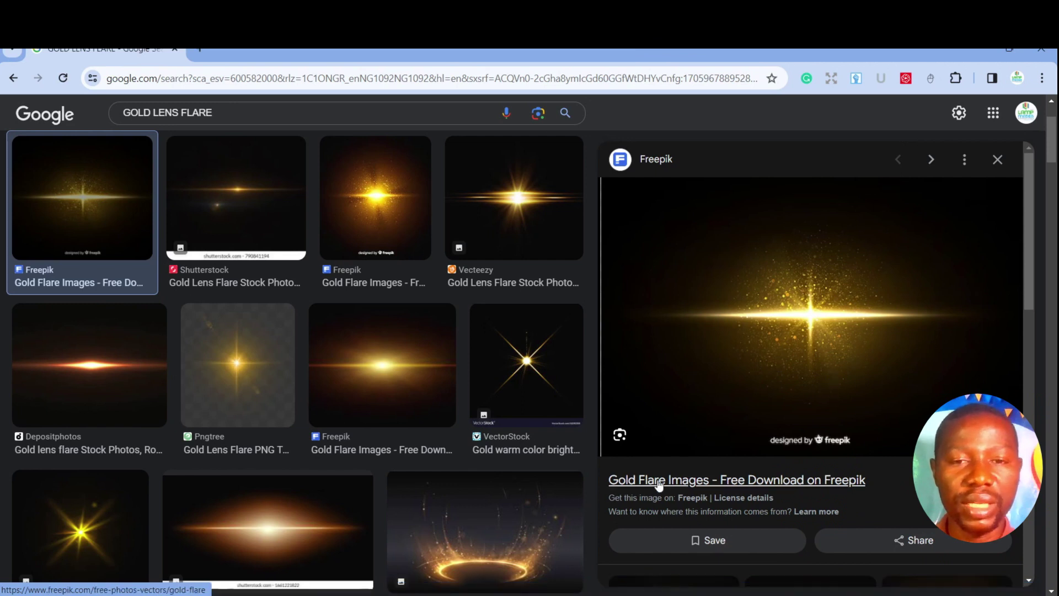
Back in CorelDRAW, paste the gold light-burst image and move it up over the title
key("alt+Tab")
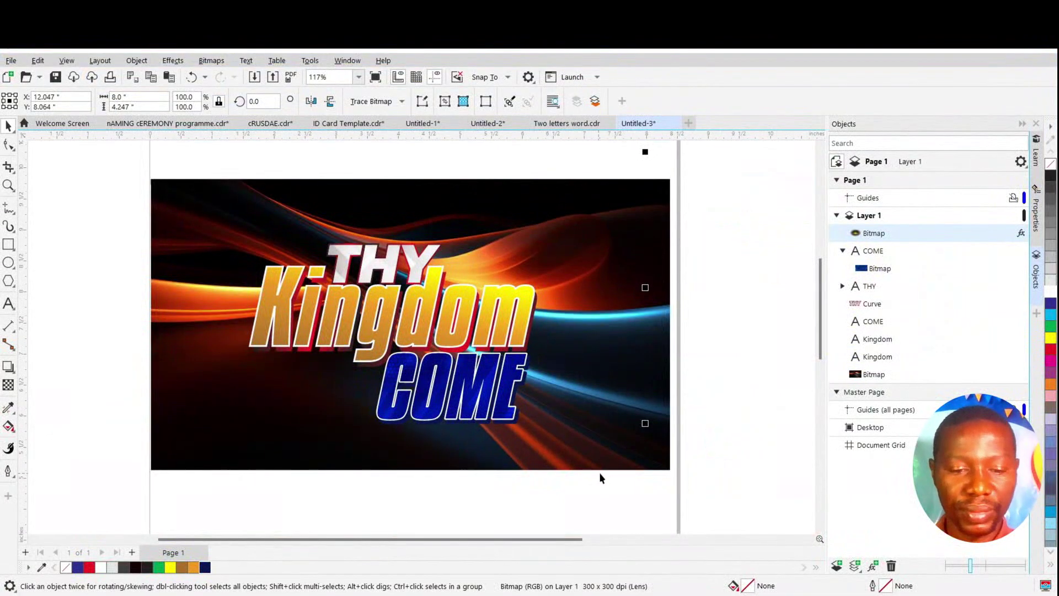
key("ctrl+v")
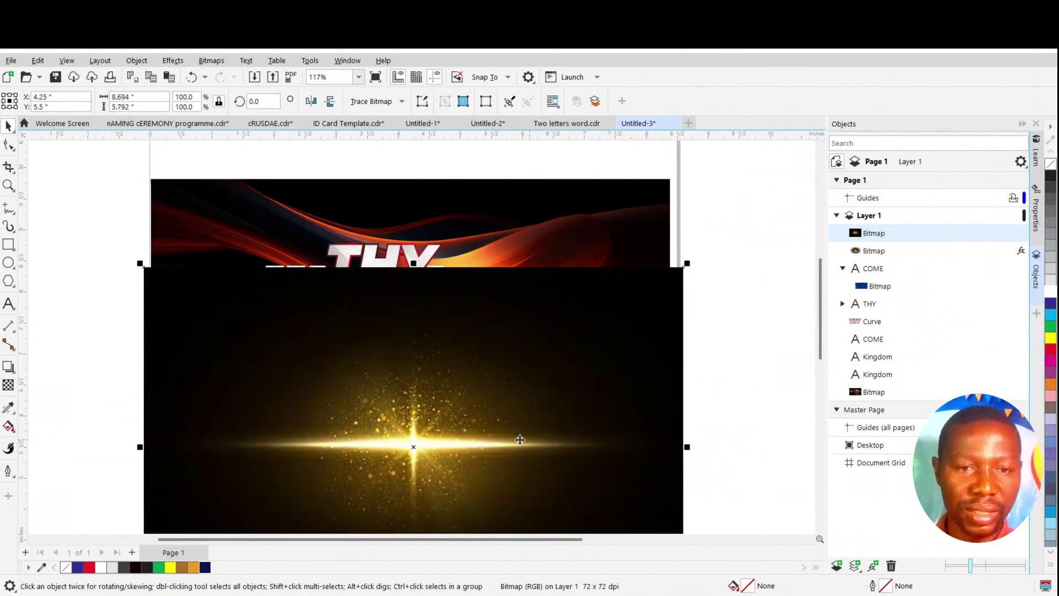
left_click_drag(519, 439, 527, 347)
scroll(497, 436, "down", 1)
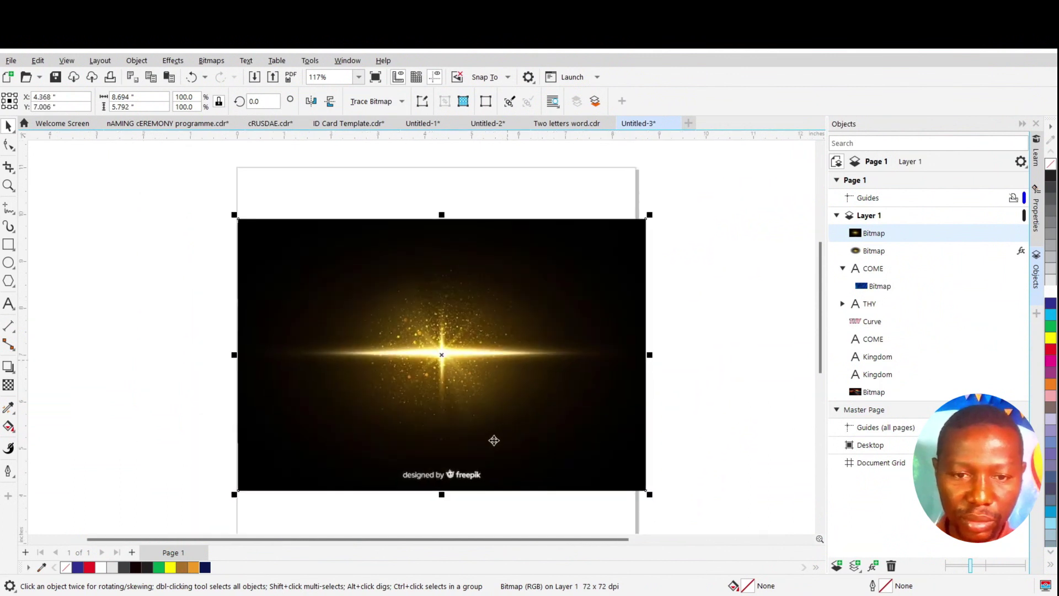
scroll(477, 518, "up", 2)
left_click_drag(469, 397, 473, 379)
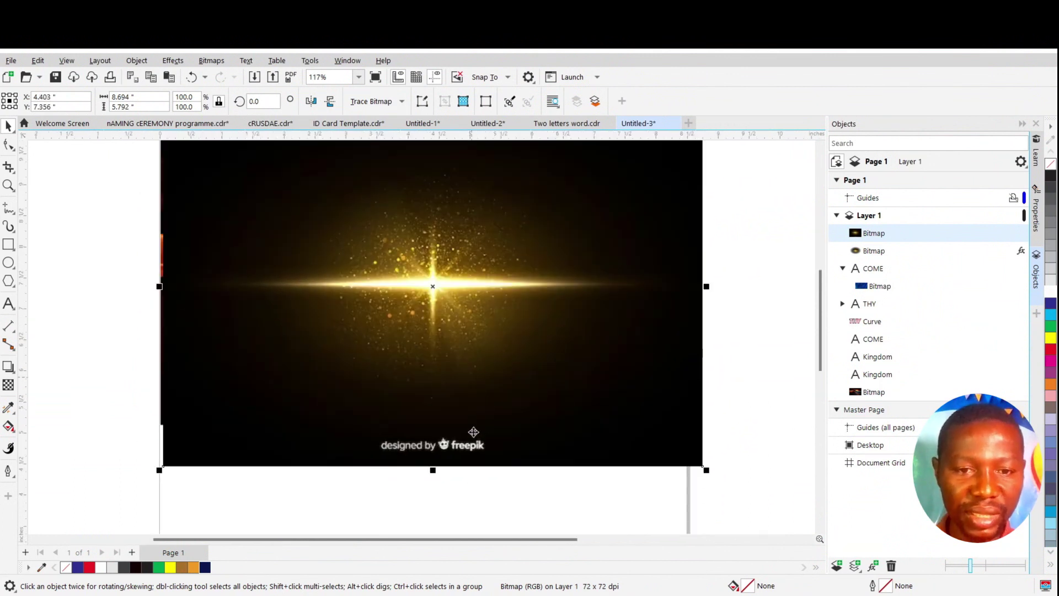
Crop the bottom credit strip with the Shape tool, then reposition the image with the Pick tool
left_click(8, 145)
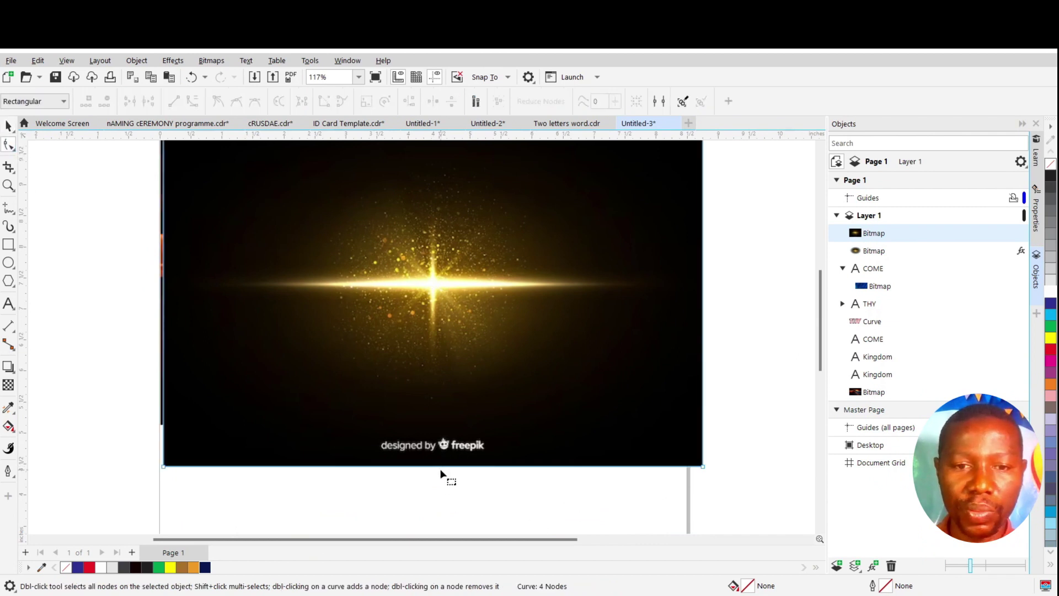
left_click_drag(441, 466, 442, 432)
scroll(416, 428, "down", 2)
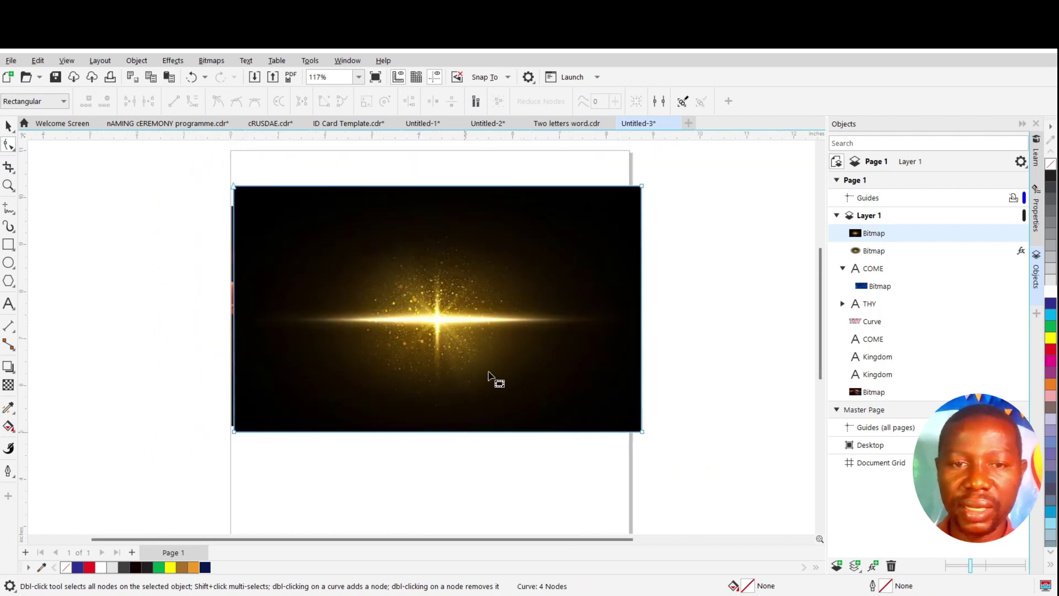
scroll(485, 364, "up", 1)
scroll(455, 327, "down", 1)
scroll(371, 276, "up", 1)
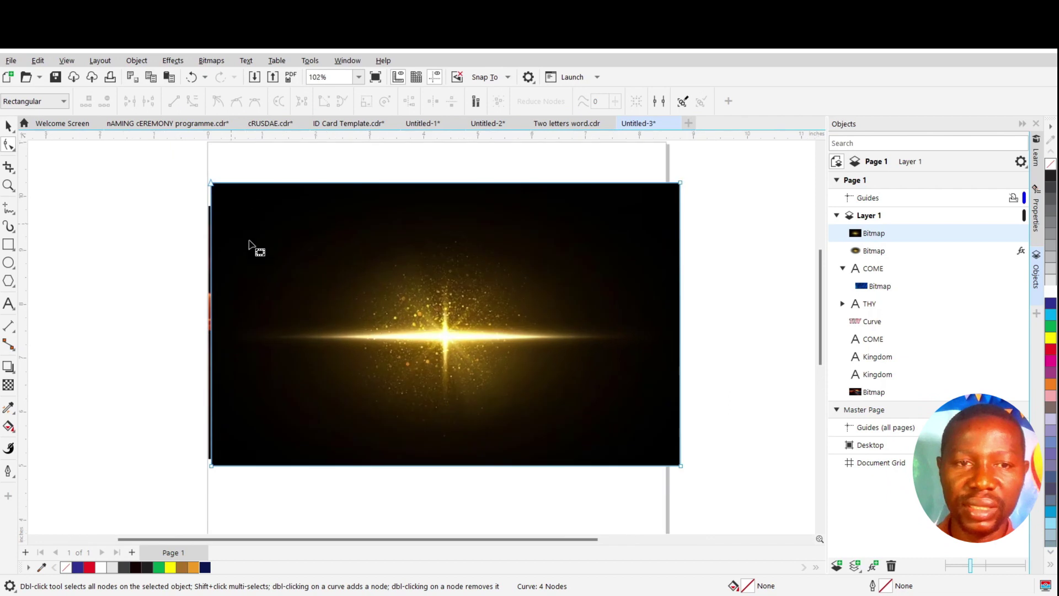
left_click(8, 126)
left_click_drag(565, 345, 546, 343)
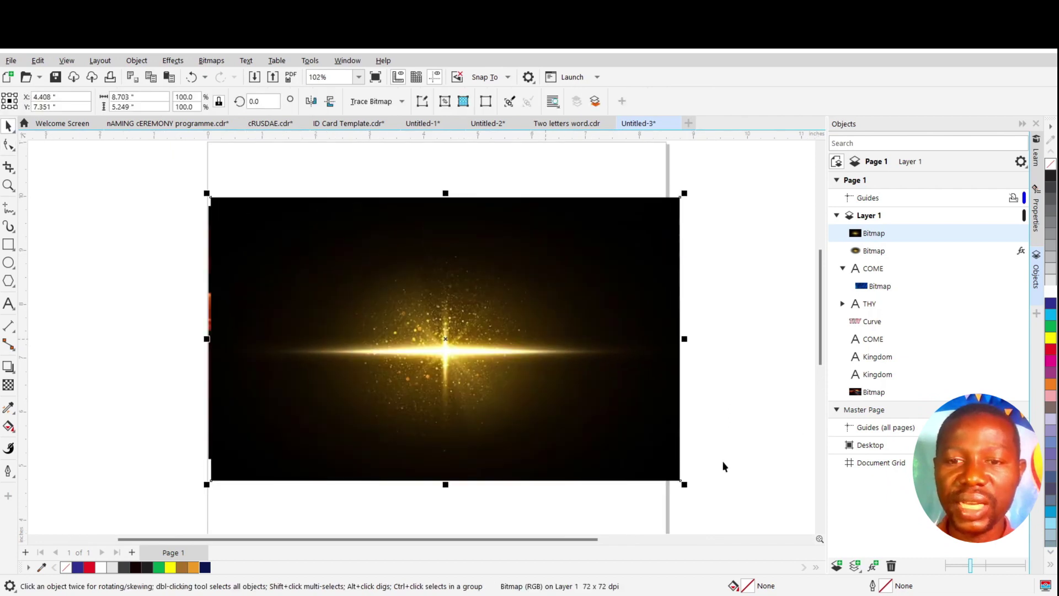
Scale the light-burst bitmap down to about 97% by dragging its corner handles
left_click_drag(684, 485, 670, 475)
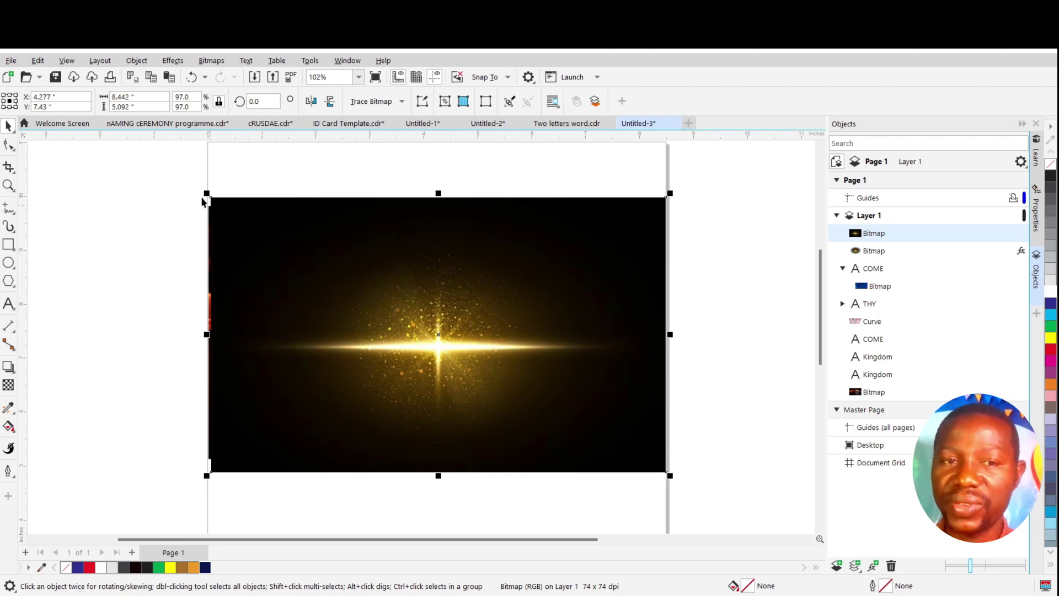
left_click_drag(206, 194, 201, 194)
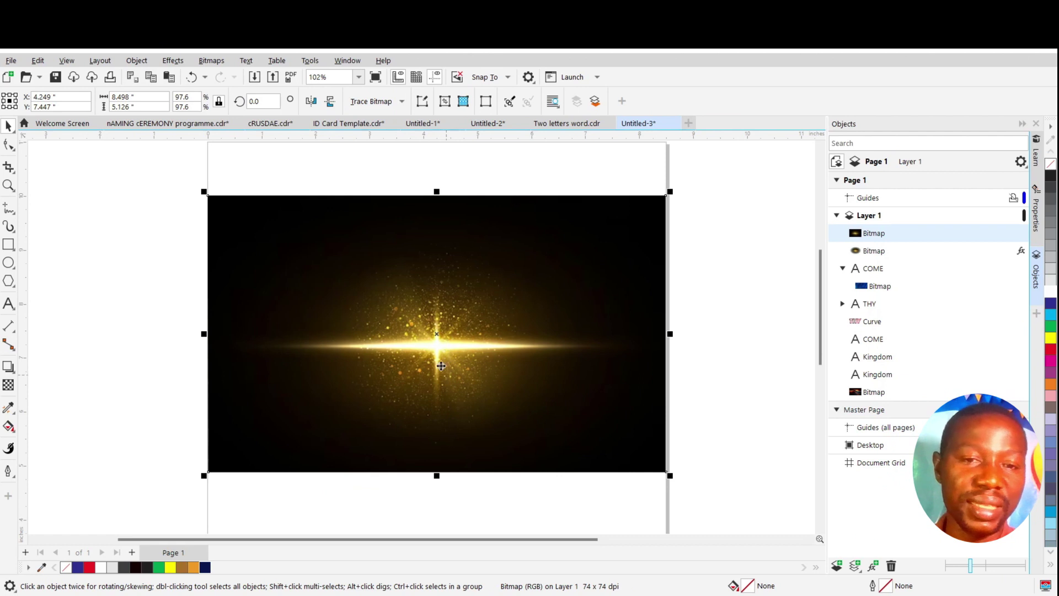
left_click(435, 333)
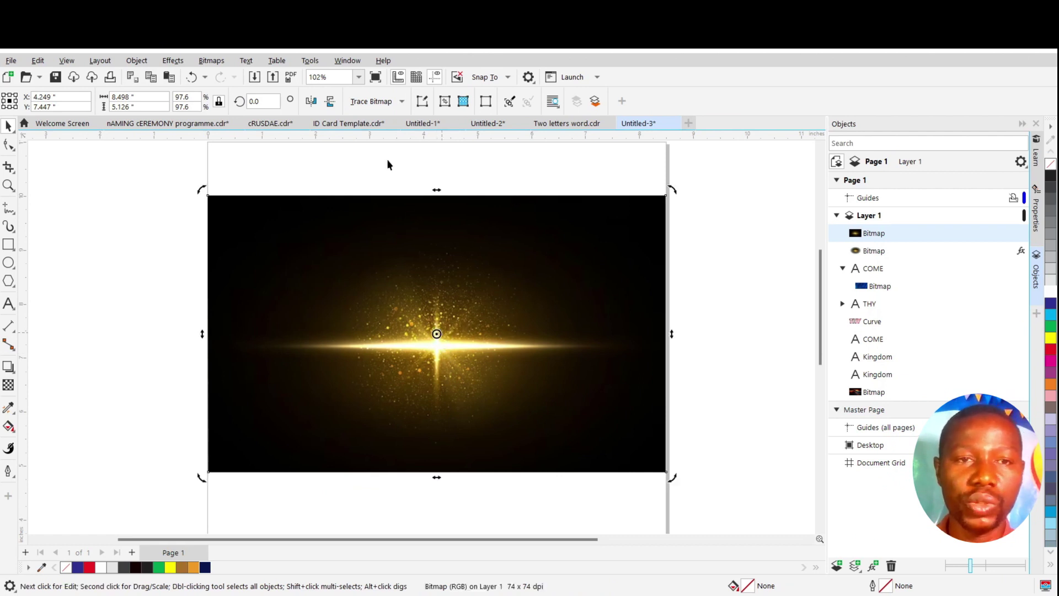
Convert the light-burst image to a 300 dpi bitmap with Bitmaps > Convert to Bitmap
left_click(211, 61)
left_click(241, 77)
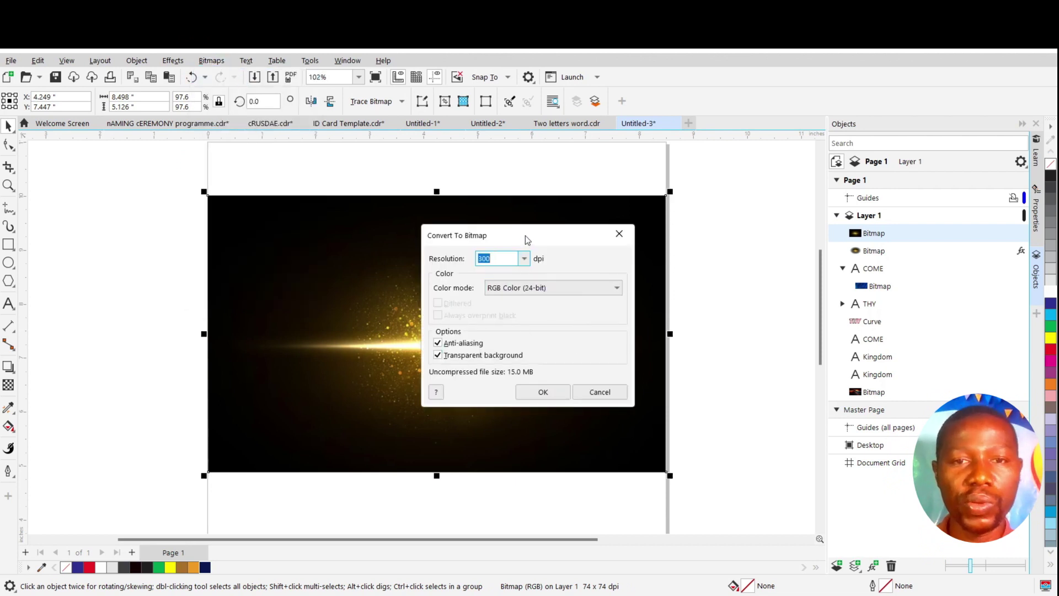
left_click_drag(527, 233, 522, 262)
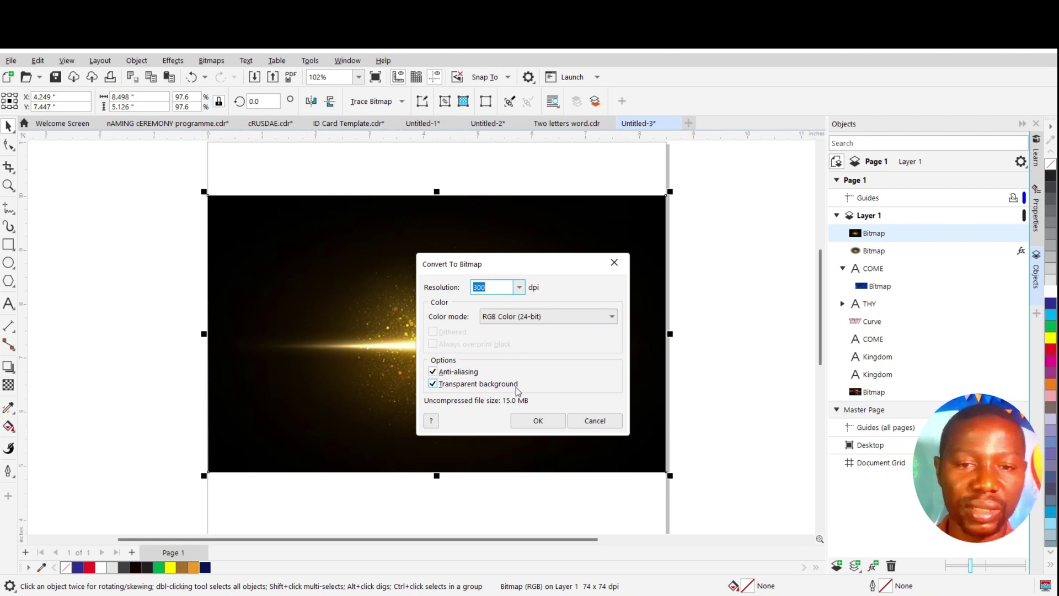
left_click(538, 421)
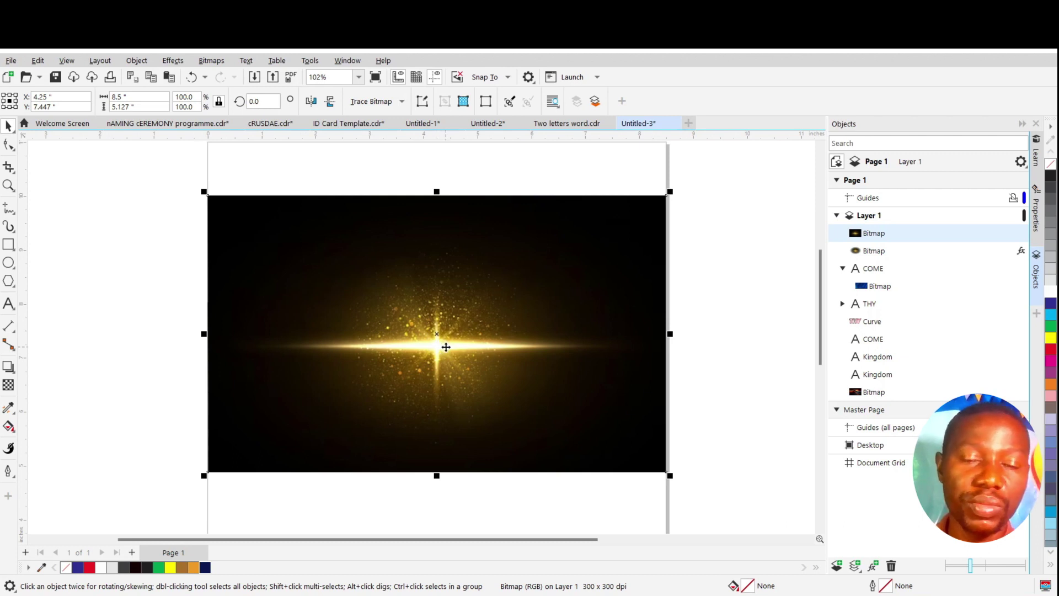
scroll(442, 357, "up", 3)
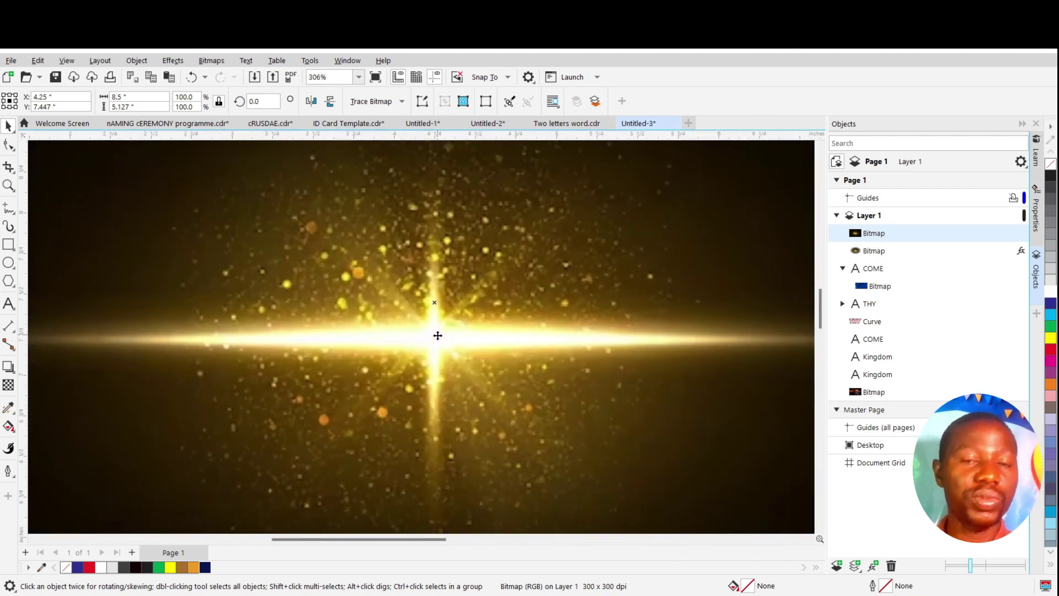
scroll(438, 339, "down", 2)
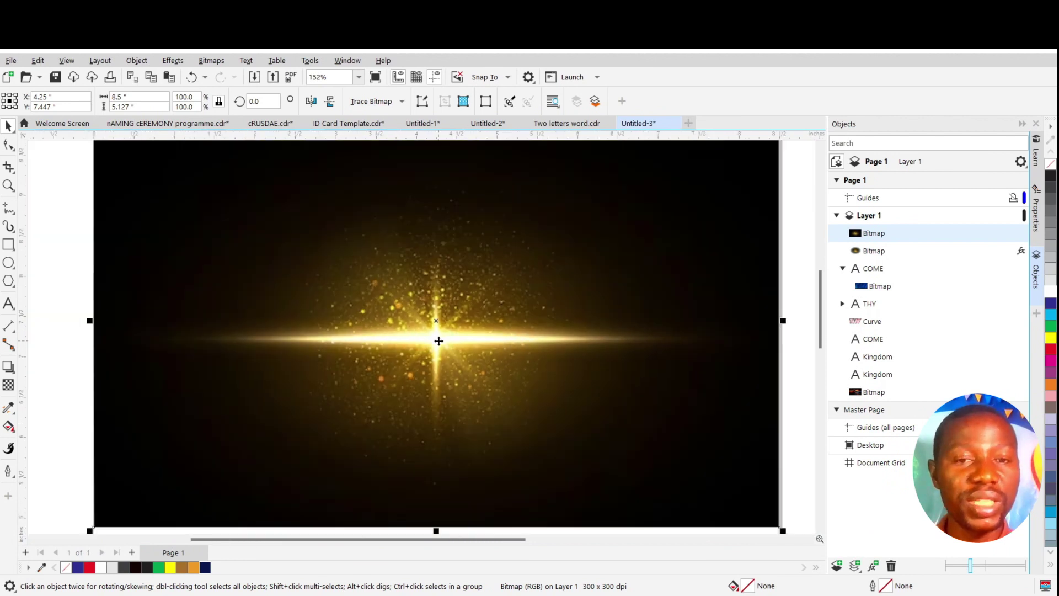
scroll(437, 339, "up", 1)
scroll(437, 339, "up", 1)
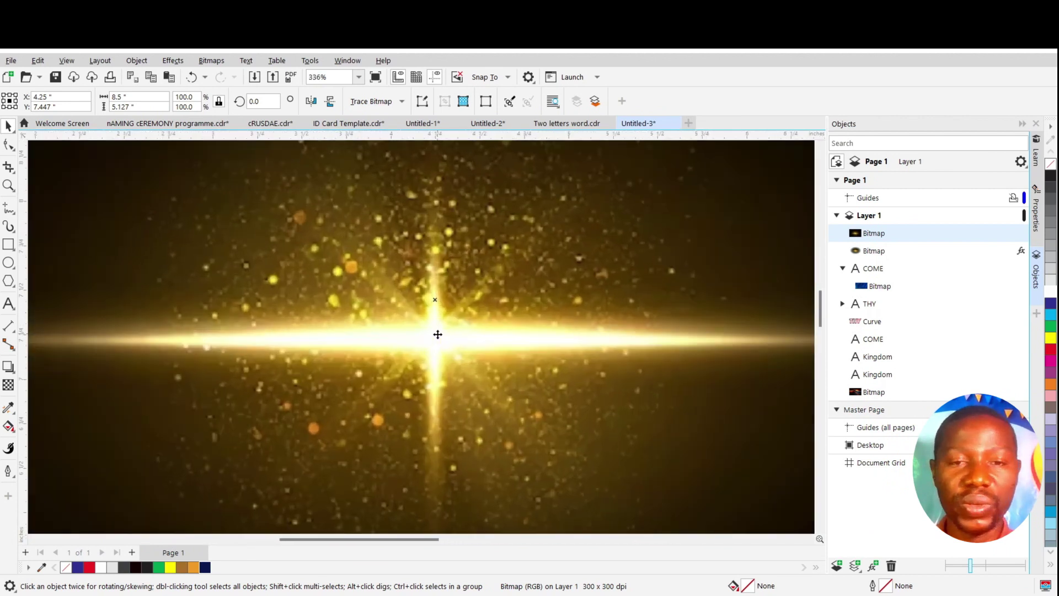
scroll(437, 334, "down", 3)
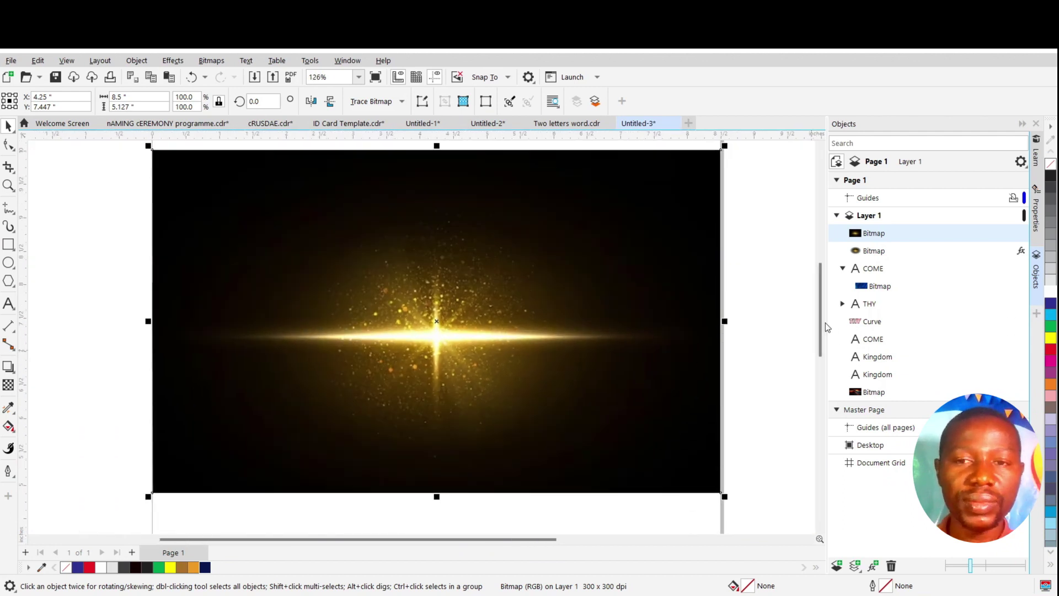
left_click_drag(821, 322, 822, 323)
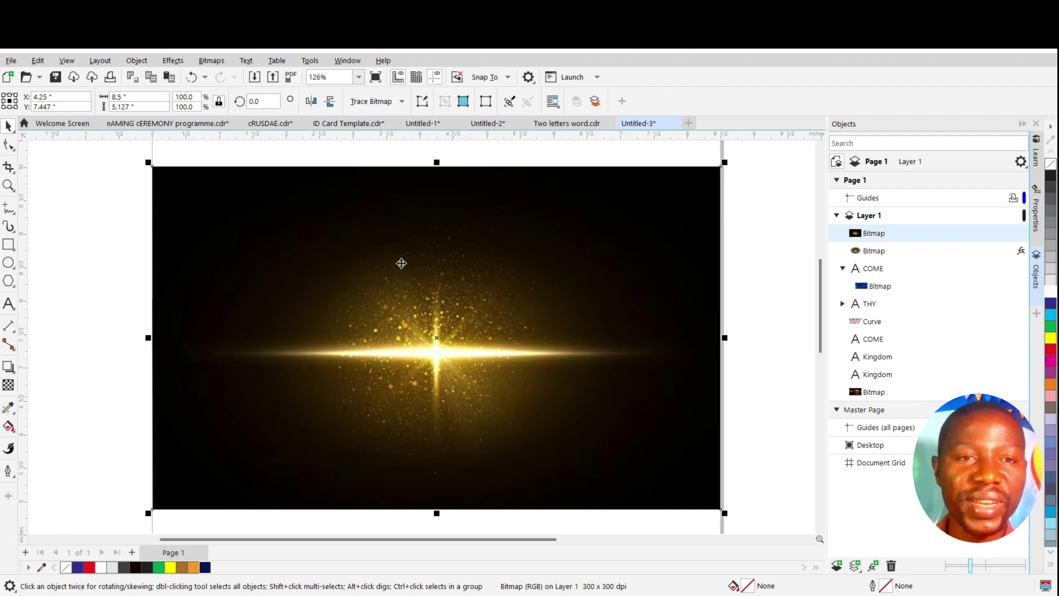
left_click(216, 61)
mouse_move(172, 61)
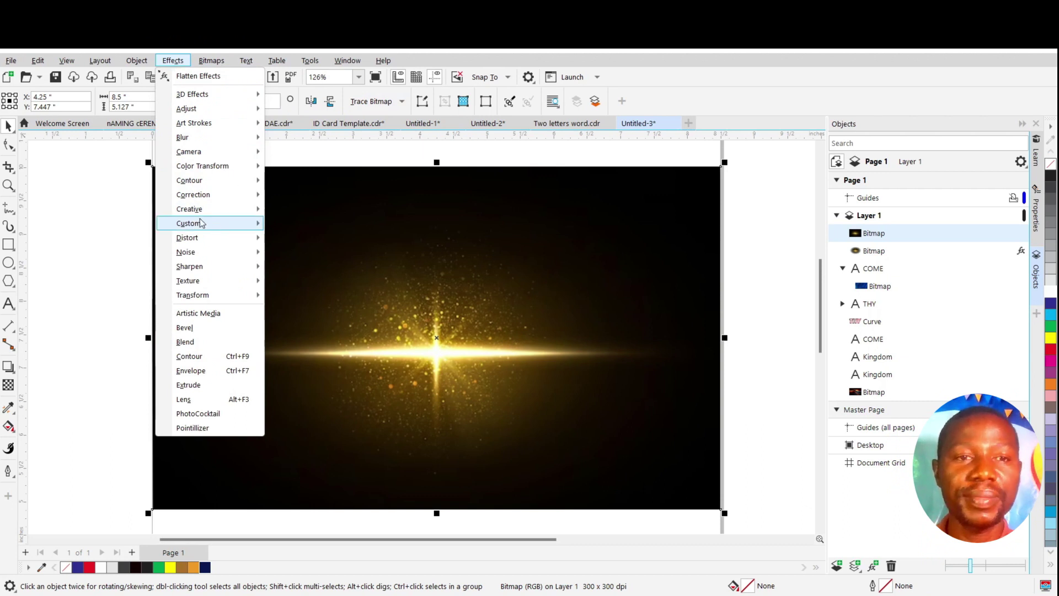
Open Effects > Creative > Vignette, move the dialog aside, and select the Ellipse shape
mouse_move(222, 211)
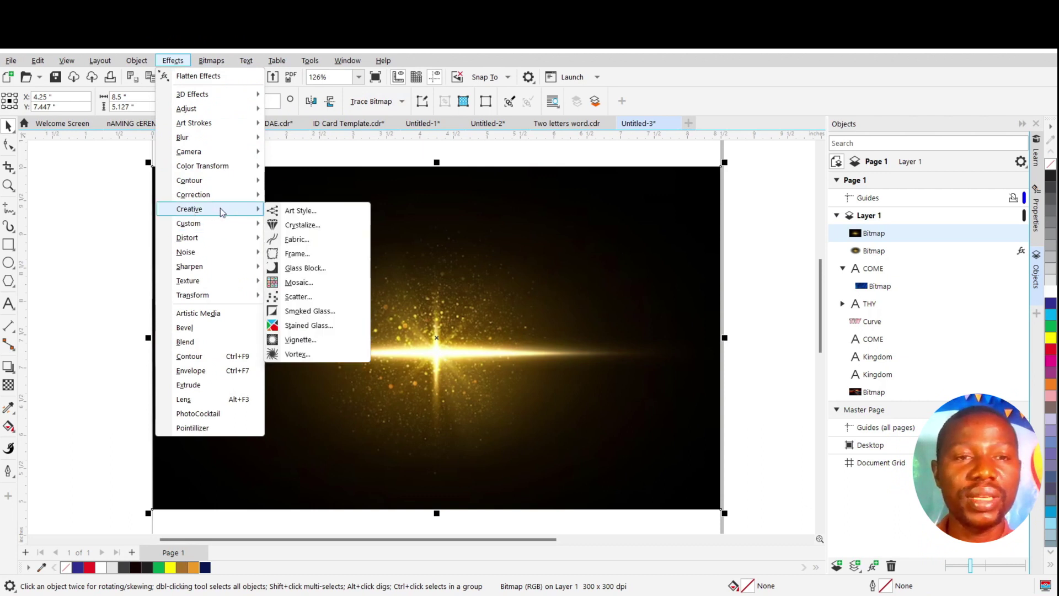
left_click(301, 339)
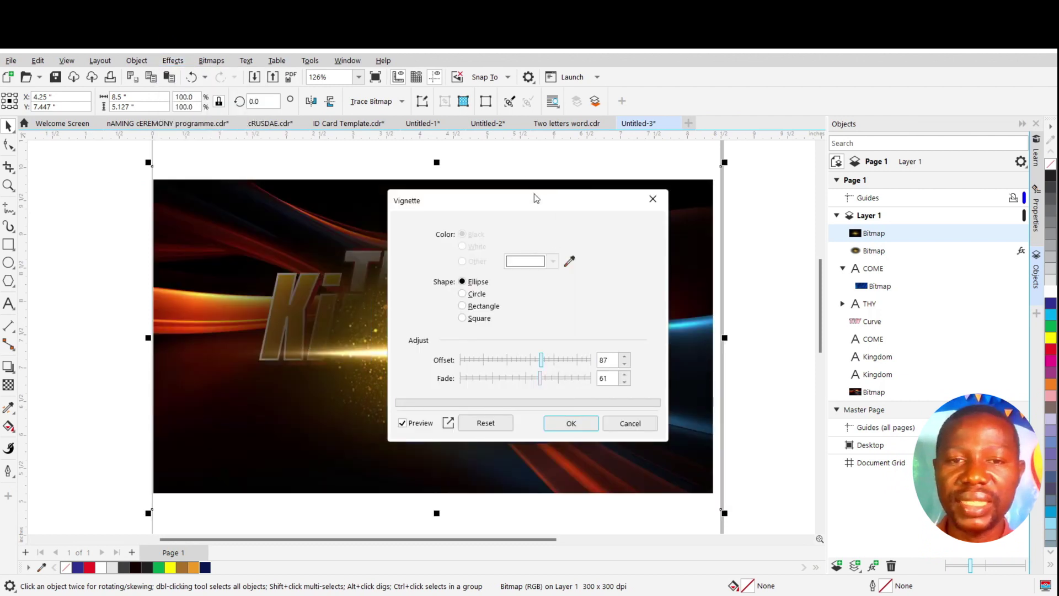
left_click_drag(533, 193, 848, 196)
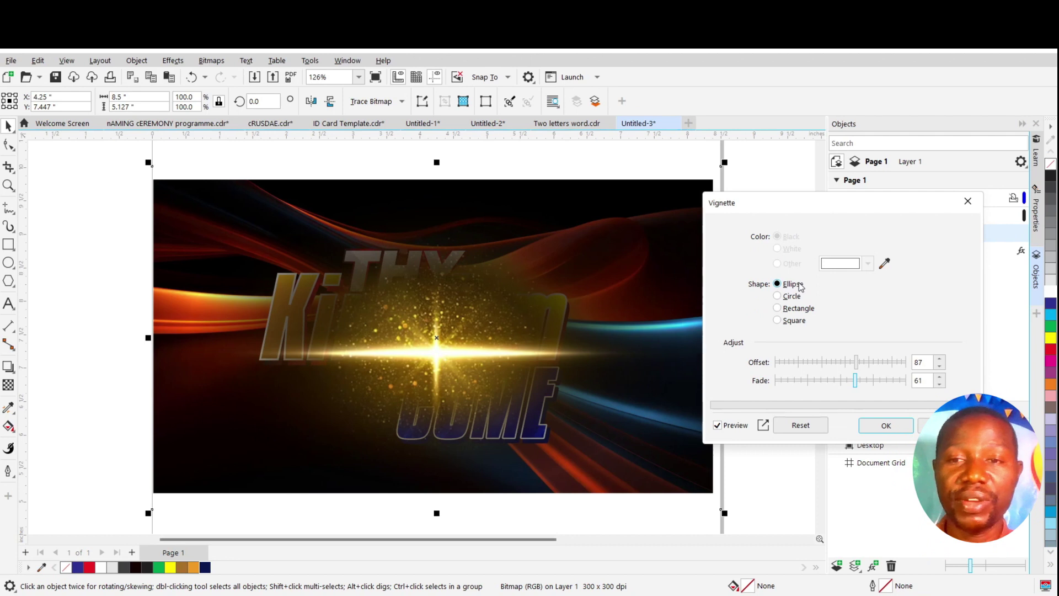
left_click(777, 296)
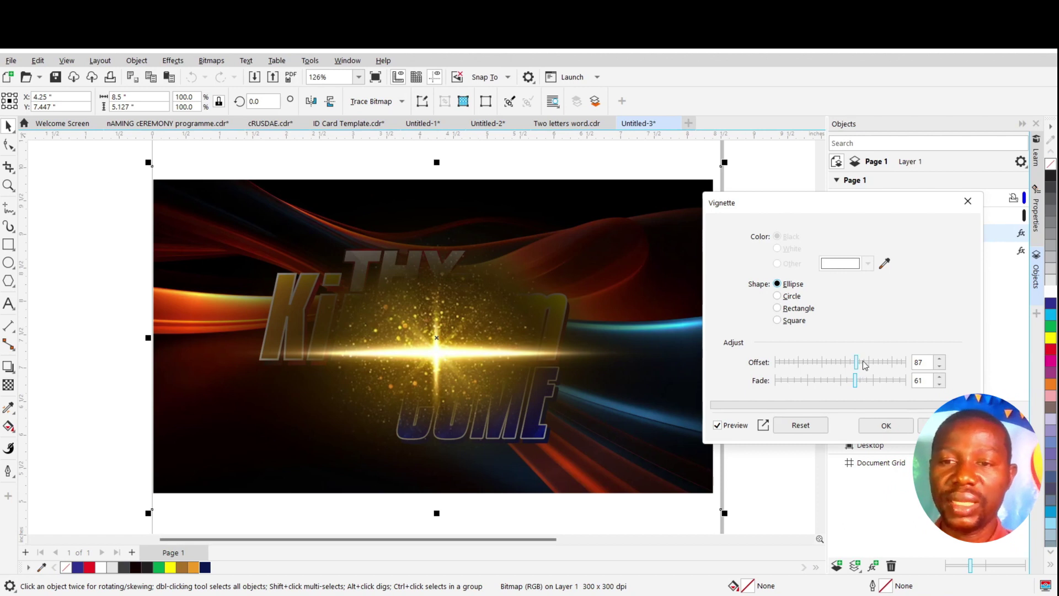
Try vignette offsets of 56, 124 and 72, settling on offset 61
left_click_drag(856, 361, 828, 362)
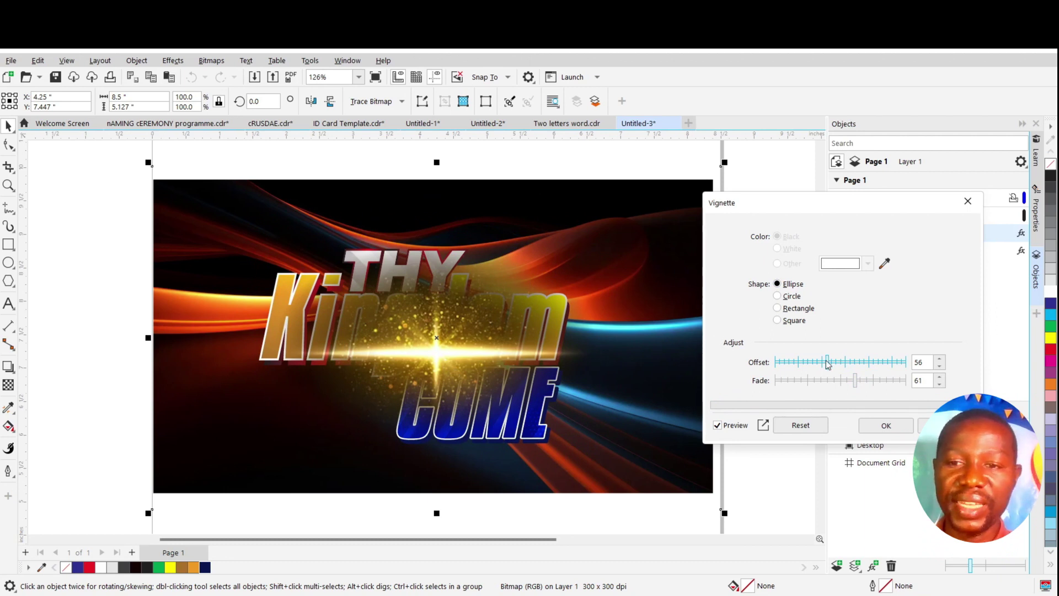
left_click_drag(827, 364, 892, 365)
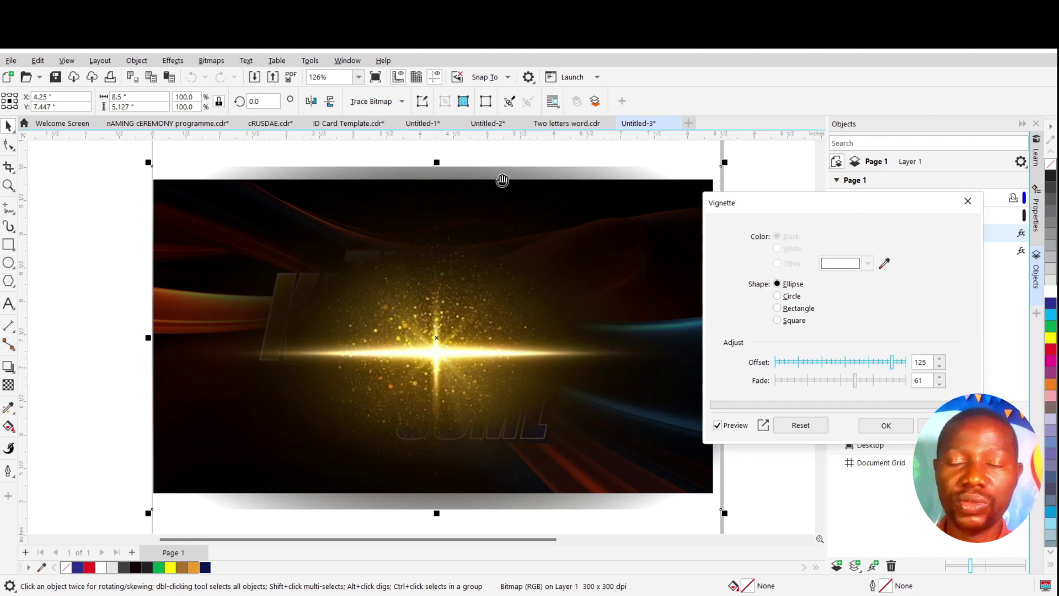
left_click(842, 363)
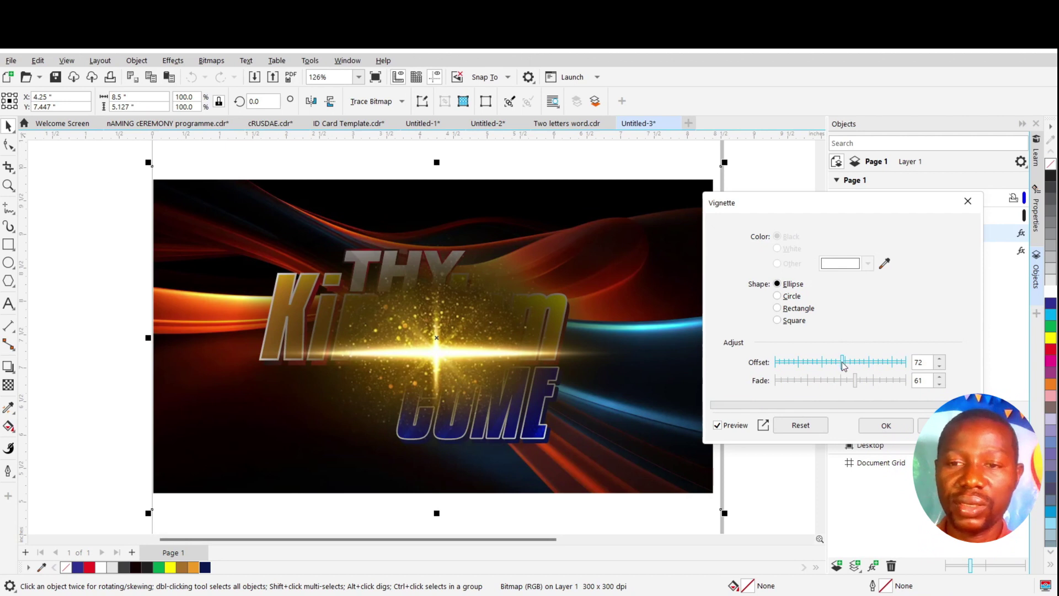
left_click_drag(842, 362, 830, 364)
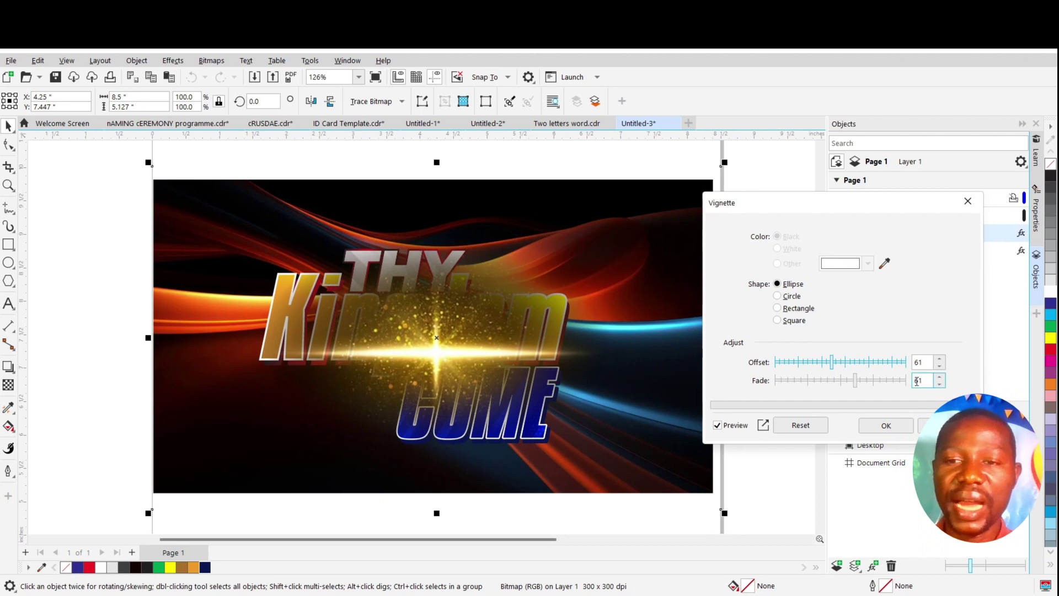
Try vignette fade values from 53 to 71, set fade 58, and apply the vignette
left_click_drag(853, 380, 851, 380)
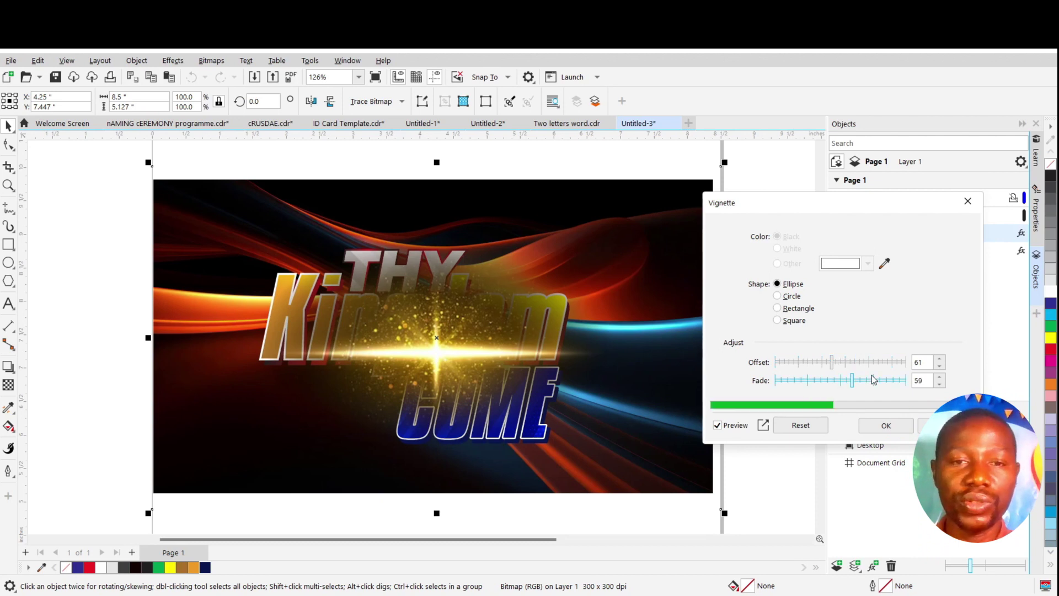
left_click(869, 380)
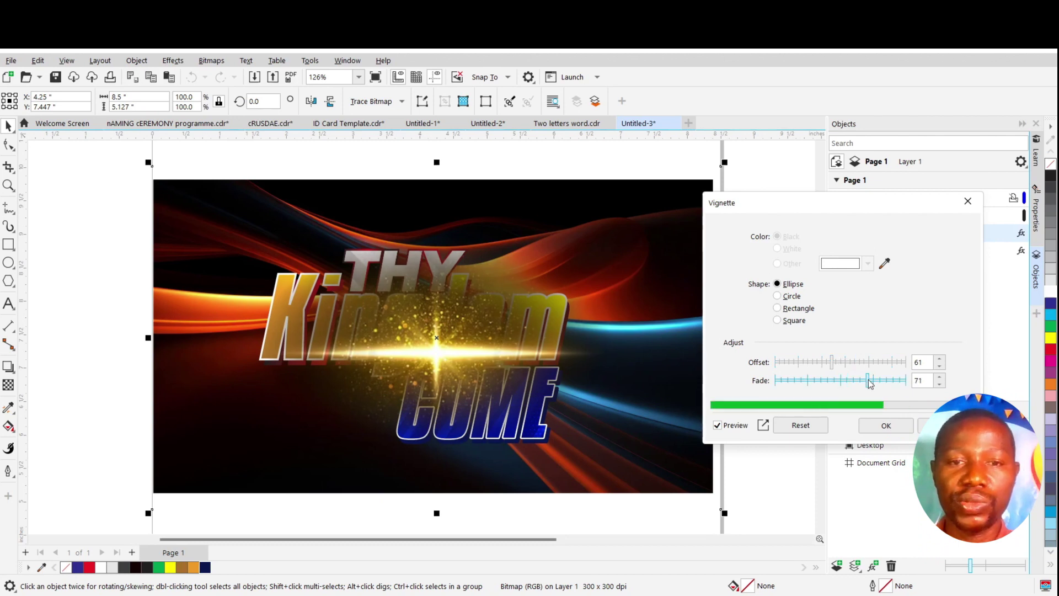
left_click(857, 385)
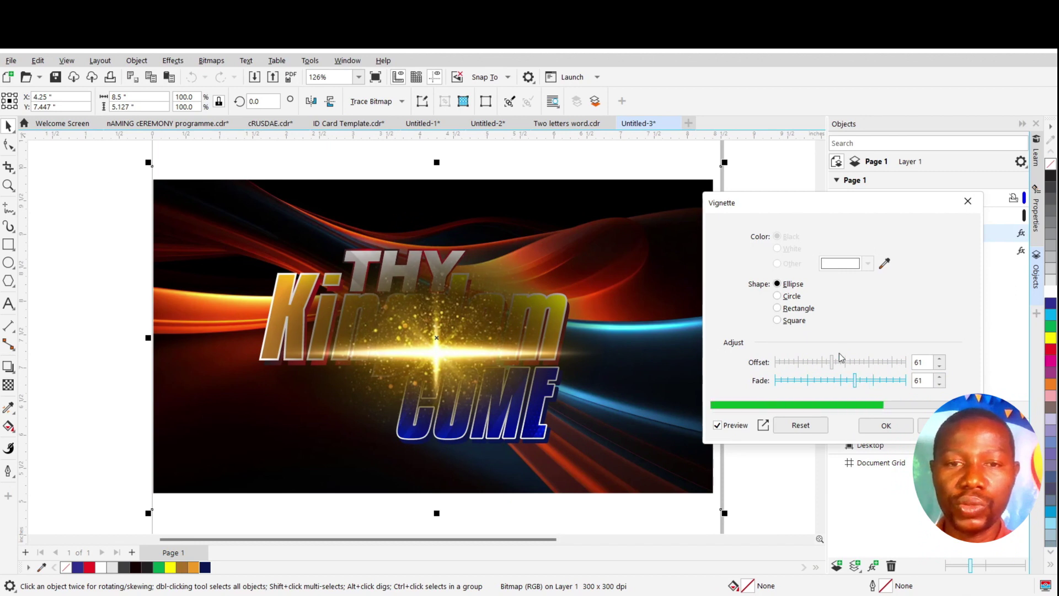
left_click(846, 381)
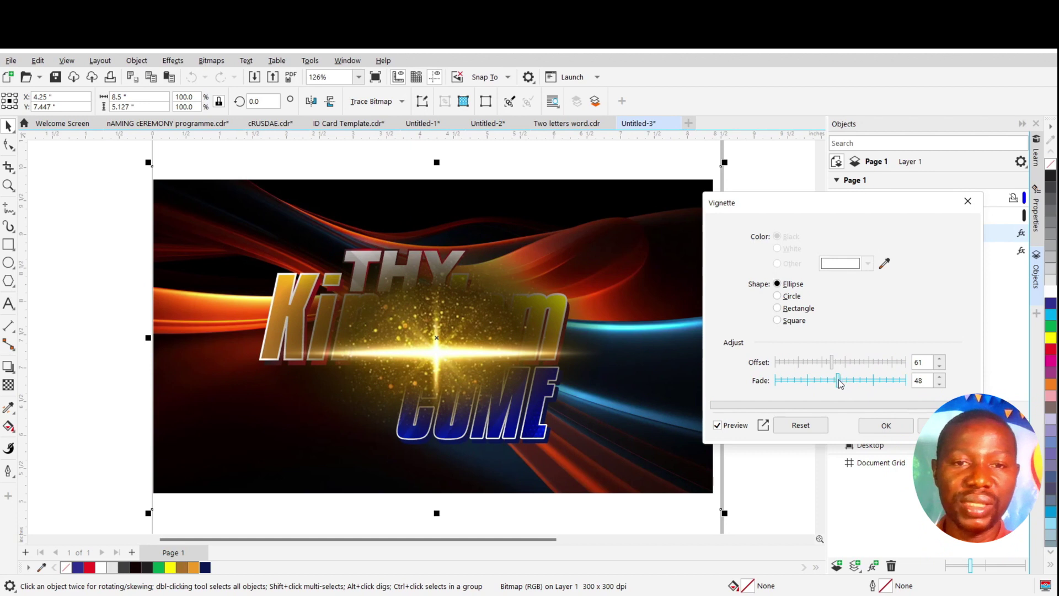
left_click(852, 381)
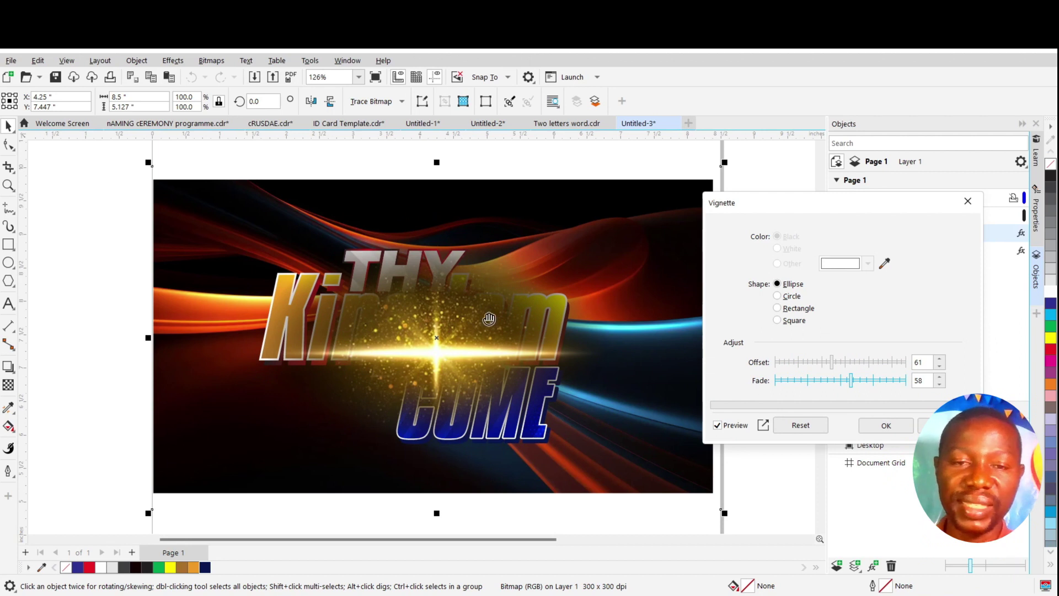
left_click(860, 380)
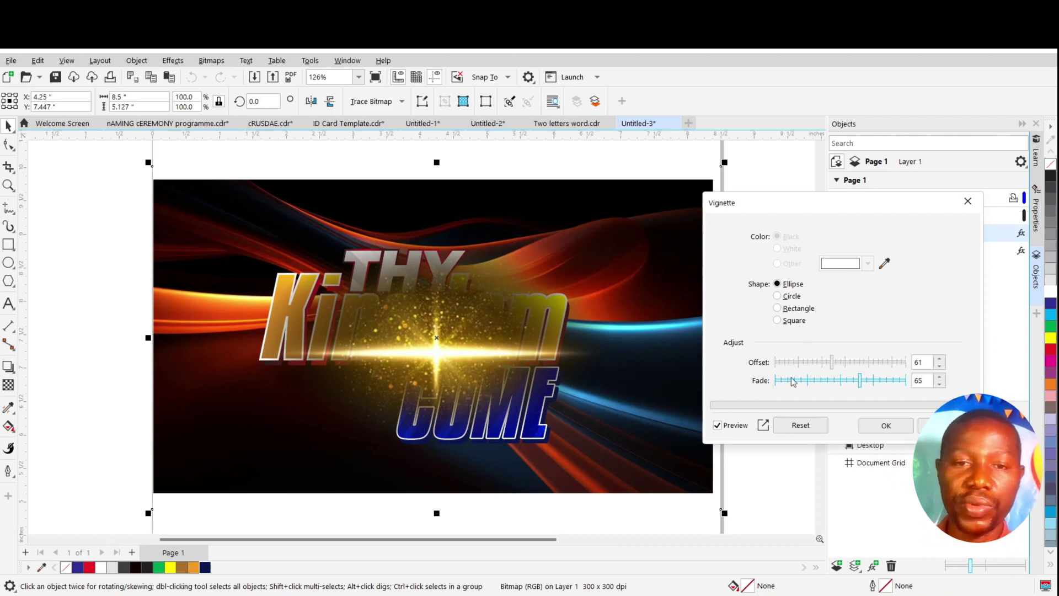
left_click(851, 380)
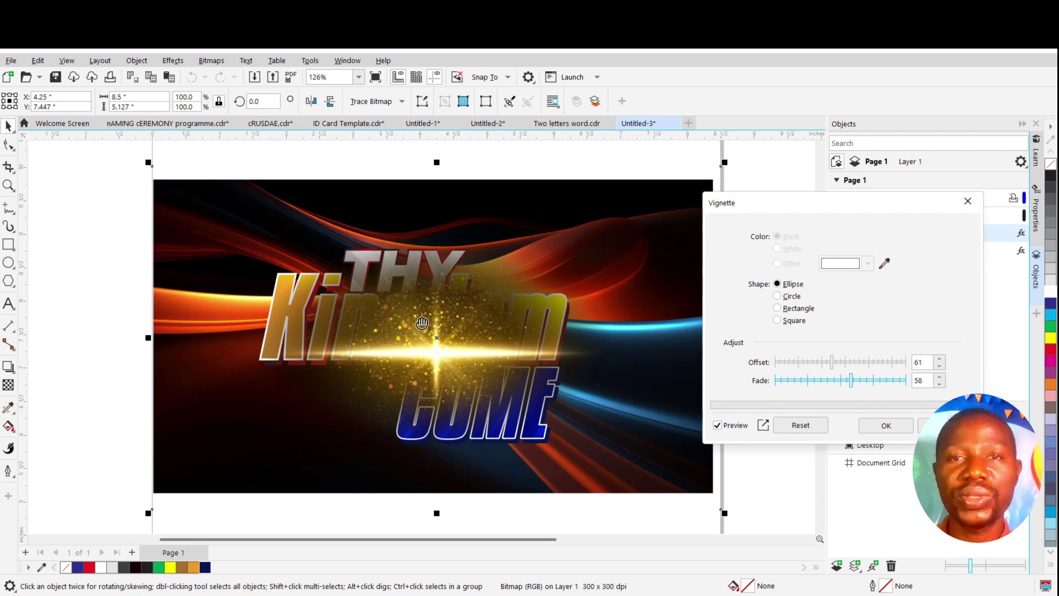
left_click(893, 430)
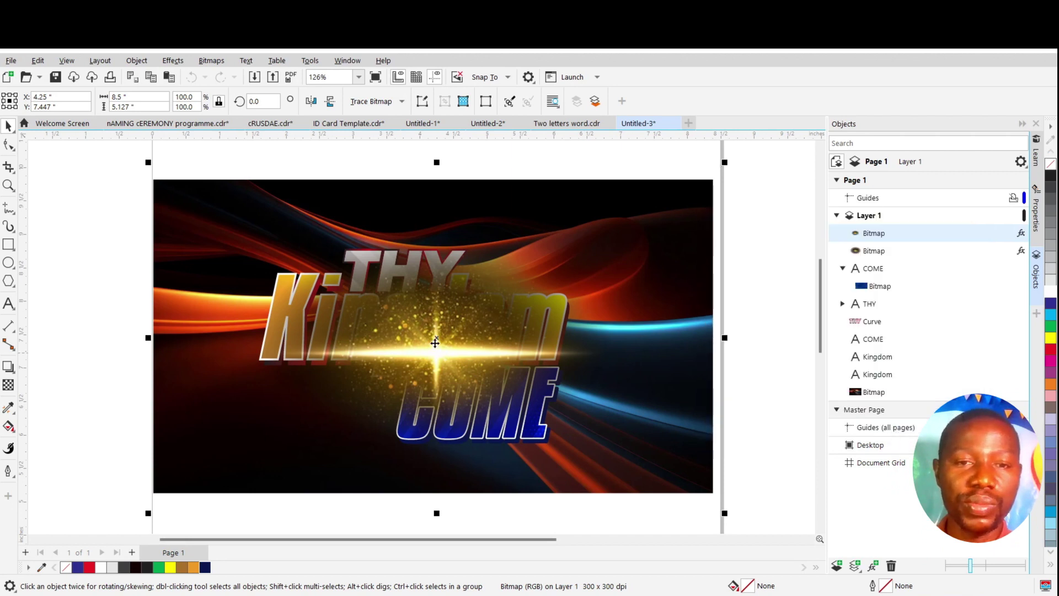
Lower the gold flare over the title and set its transparency merge mode to Screen
left_click_drag(458, 350, 459, 361)
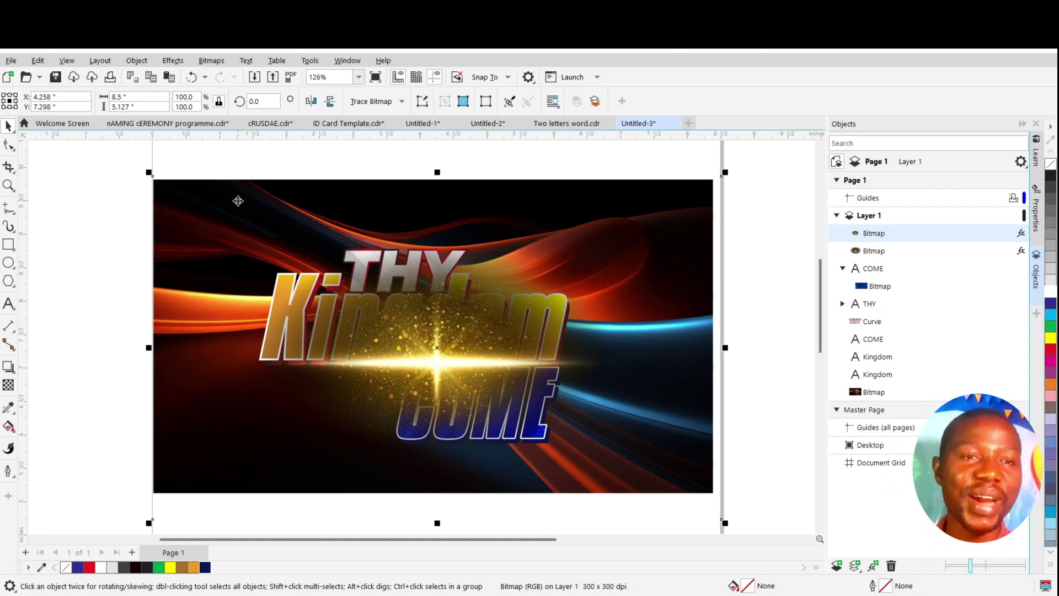
left_click(8, 385)
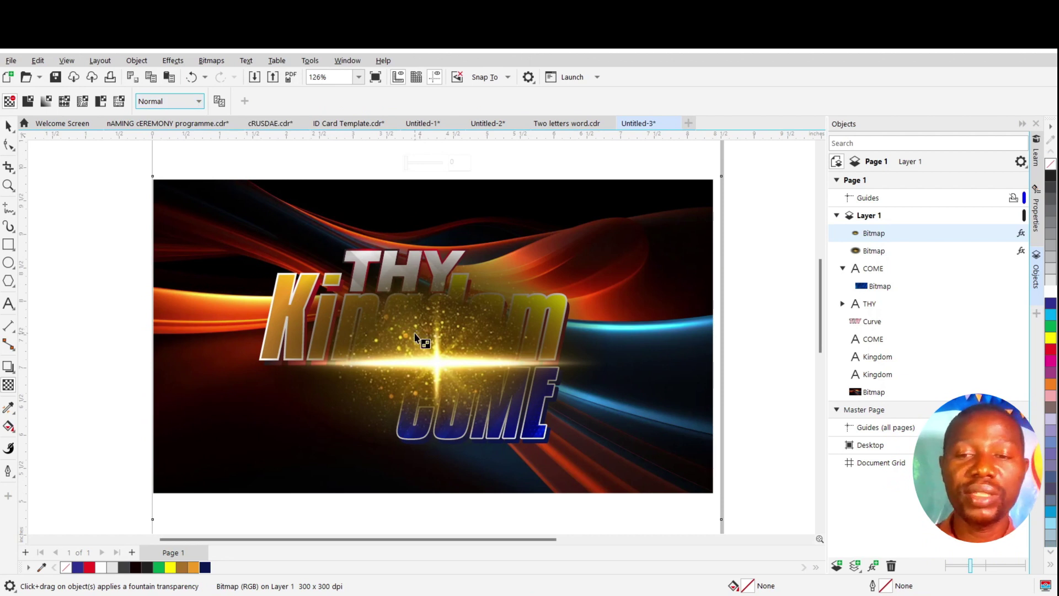
left_click(190, 103)
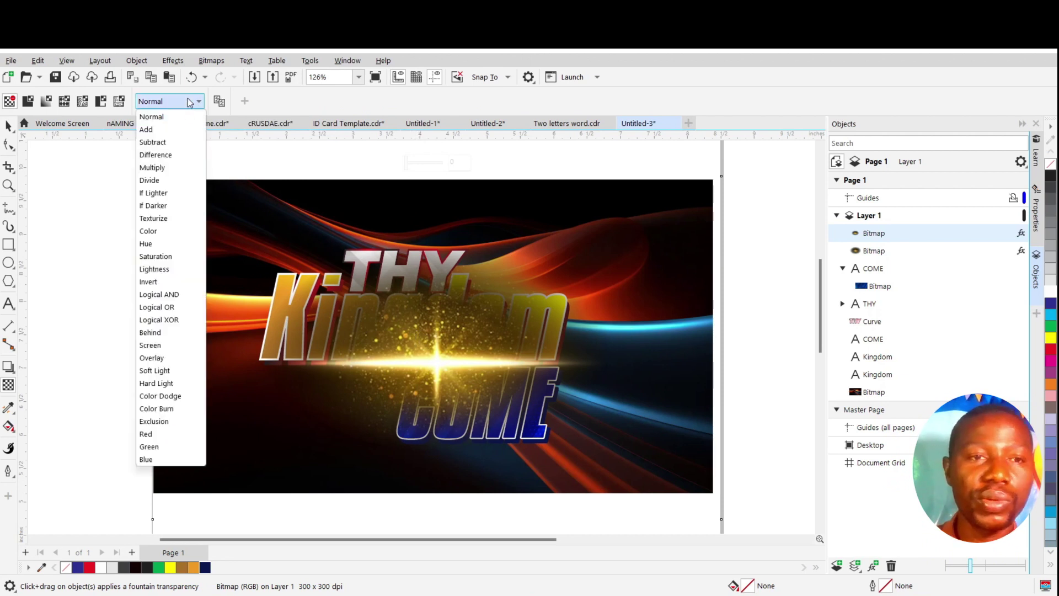
left_click(178, 345)
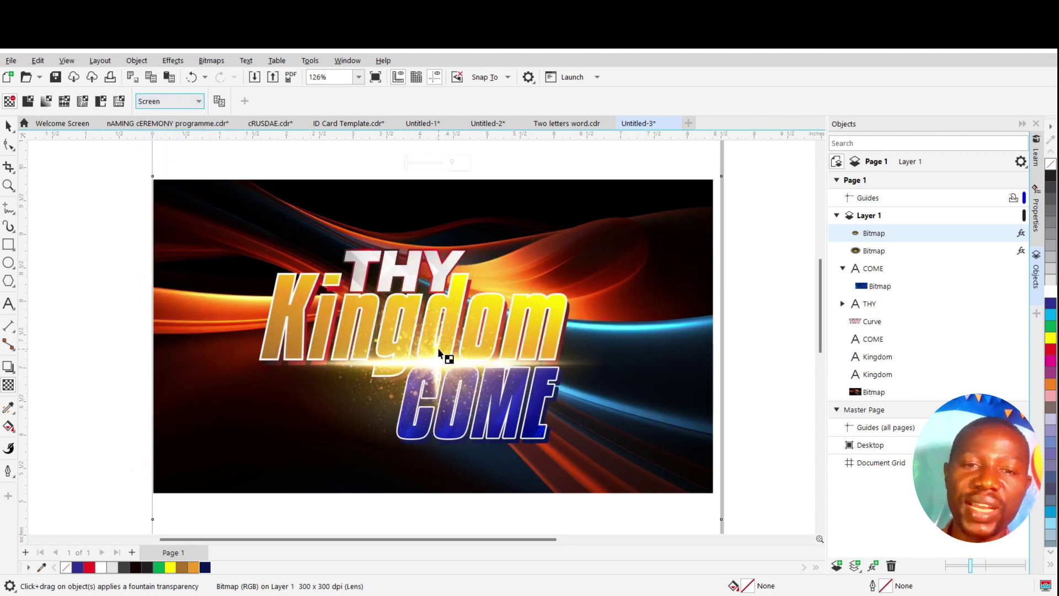
left_click(9, 126)
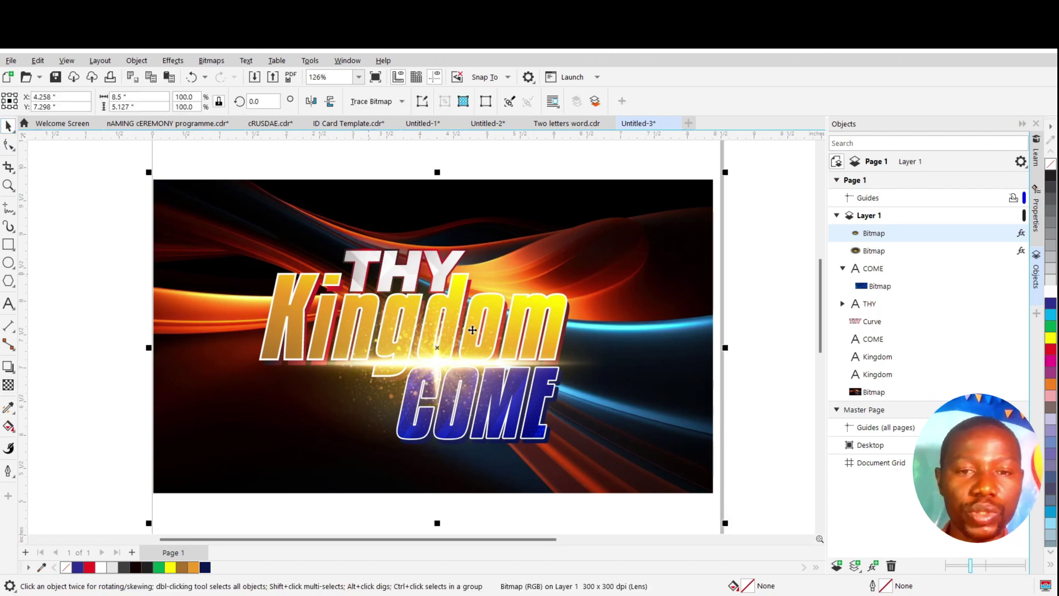
Nudge the gold flare slightly right over the banner
left_click_drag(443, 361, 461, 368)
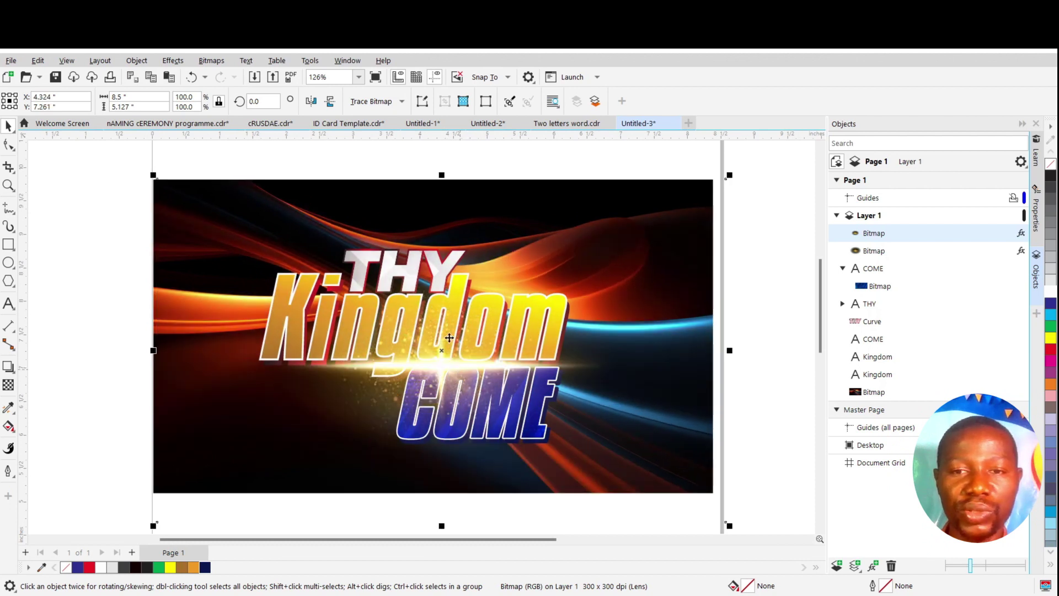
scroll(505, 423, "down", 2)
scroll(505, 423, "up", 1)
scroll(237, 468, "down", 1)
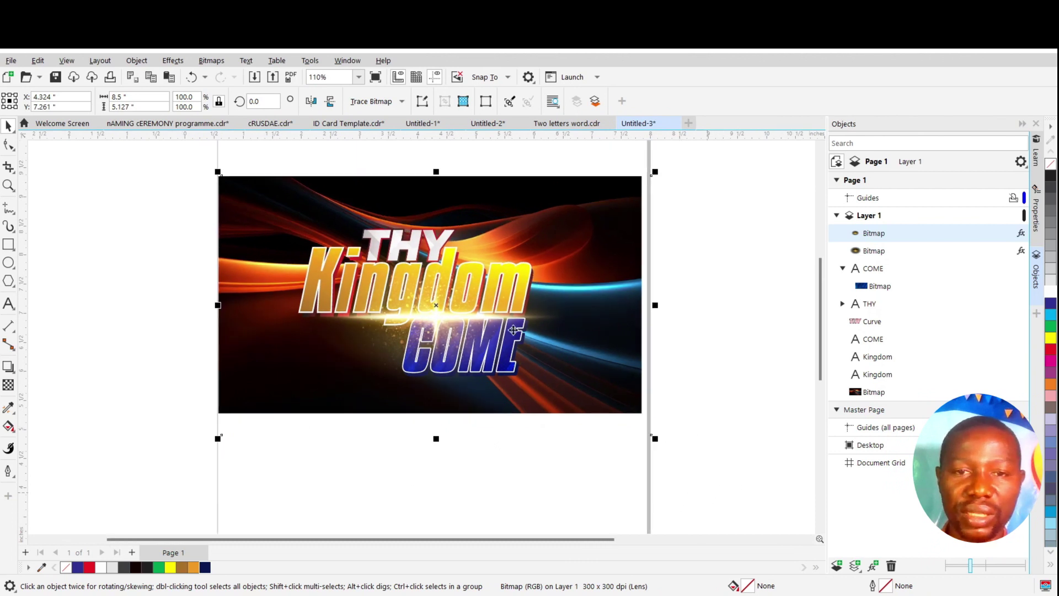
scroll(394, 181, "up", 1)
scroll(654, 189, "down", 1)
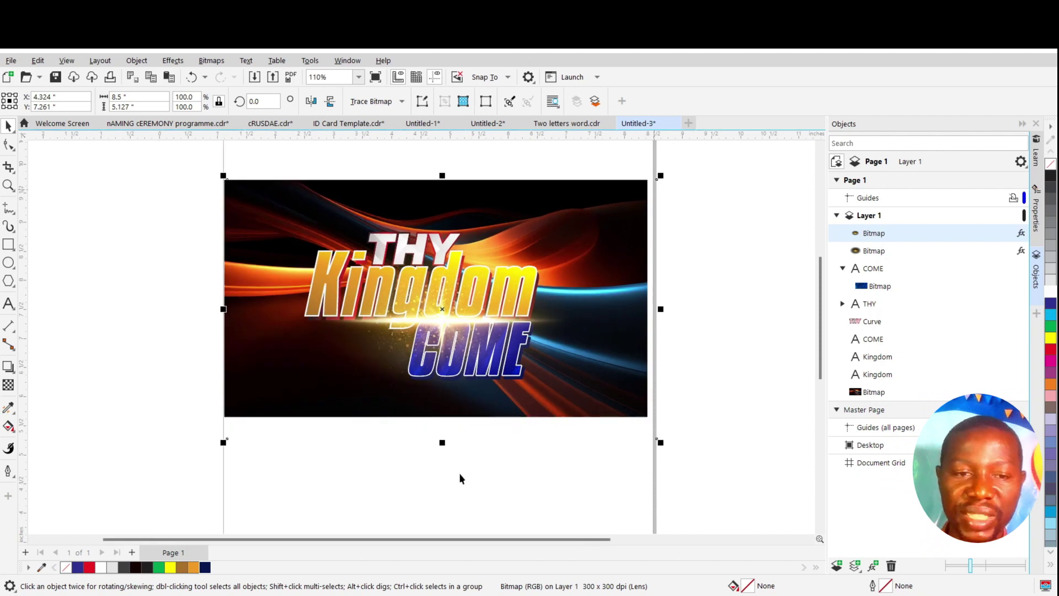
scroll(461, 478, "up", 1)
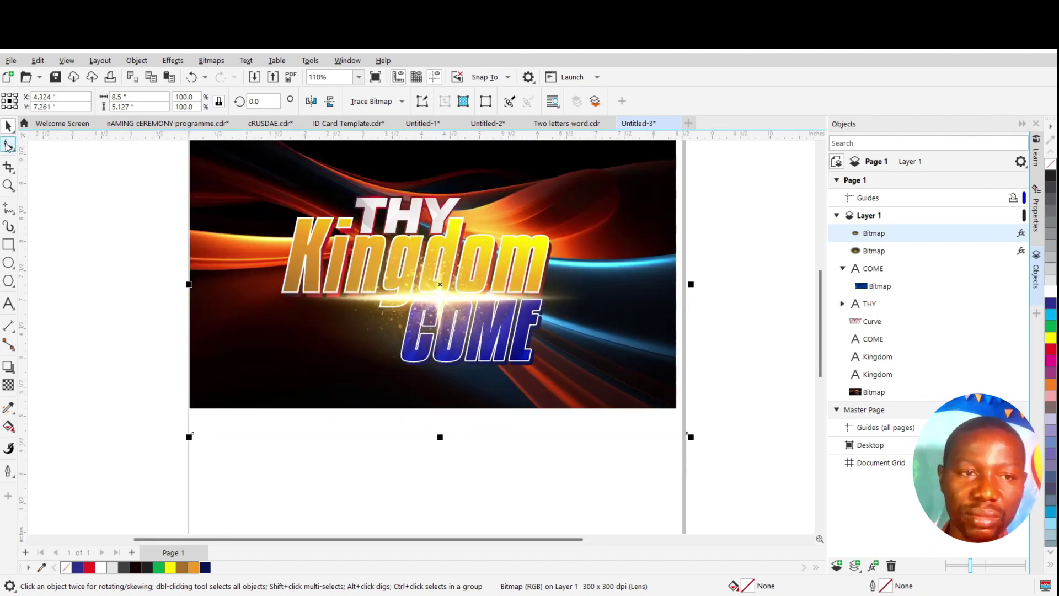
Crop the flare bitmap's bottom, right and top edges inward to fit the banner
left_click(8, 144)
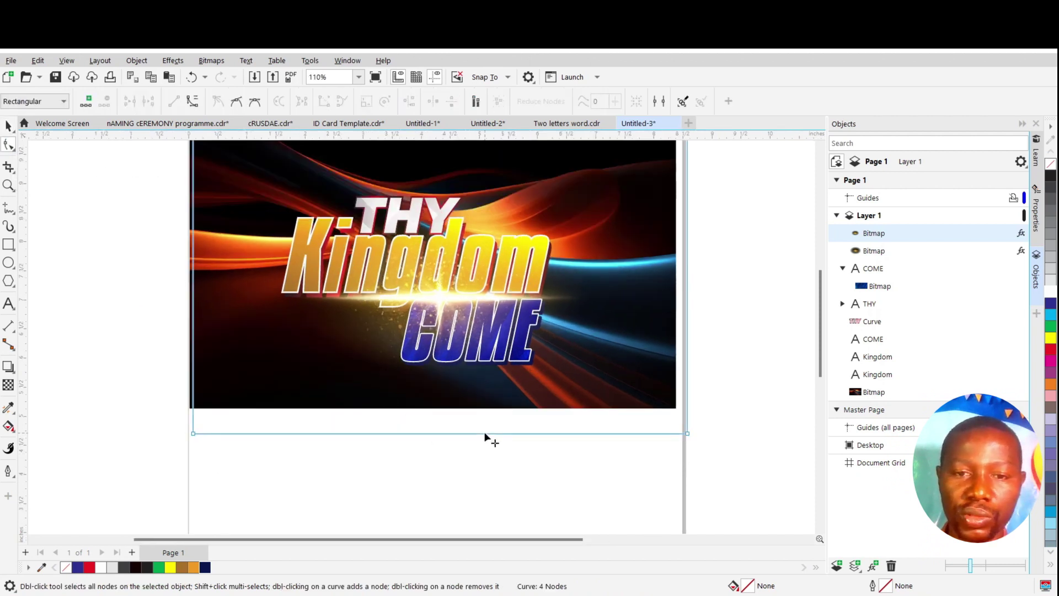
left_click_drag(485, 437, 492, 408)
scroll(682, 415, "down", 1)
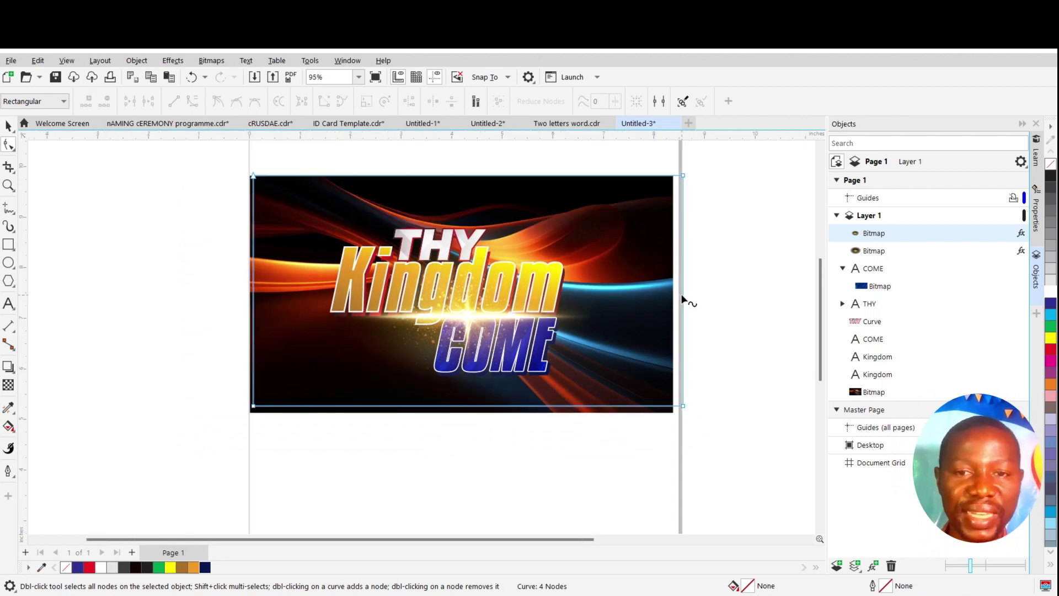
left_click_drag(682, 298, 658, 294)
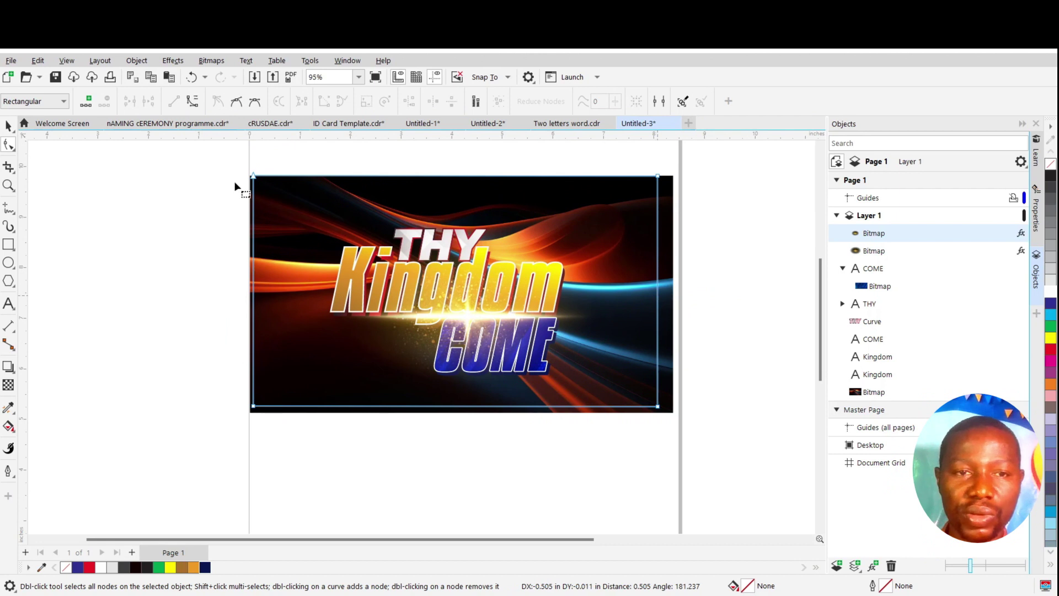
left_click_drag(202, 149, 684, 213)
left_click_drag(657, 175, 657, 184)
key("space")
scroll(653, 305, "up", 2)
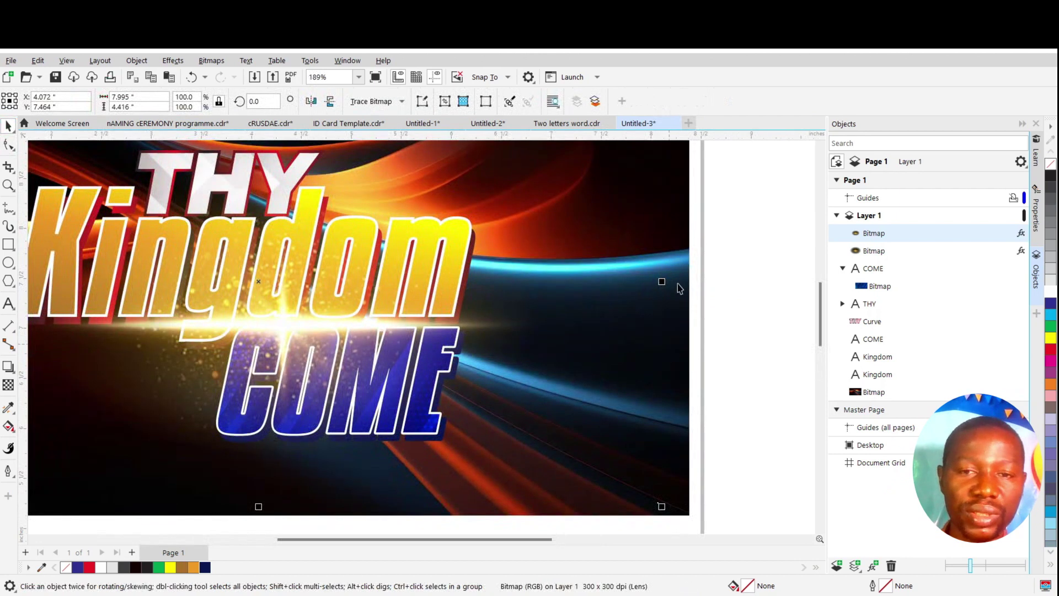
scroll(656, 289, "up", 2)
scroll(664, 309, "down", 1)
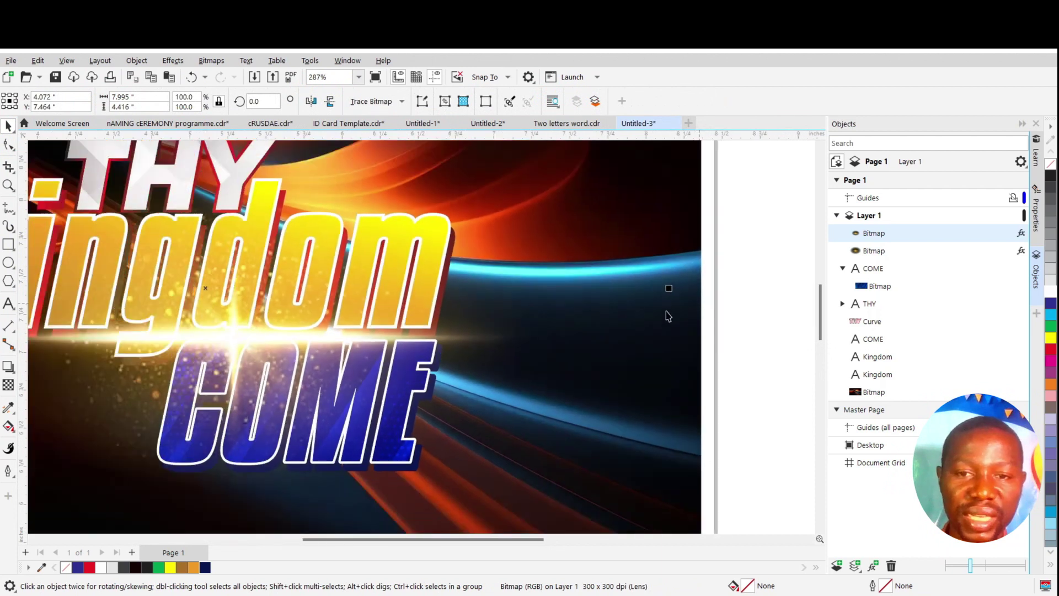
scroll(662, 303, "up", 6)
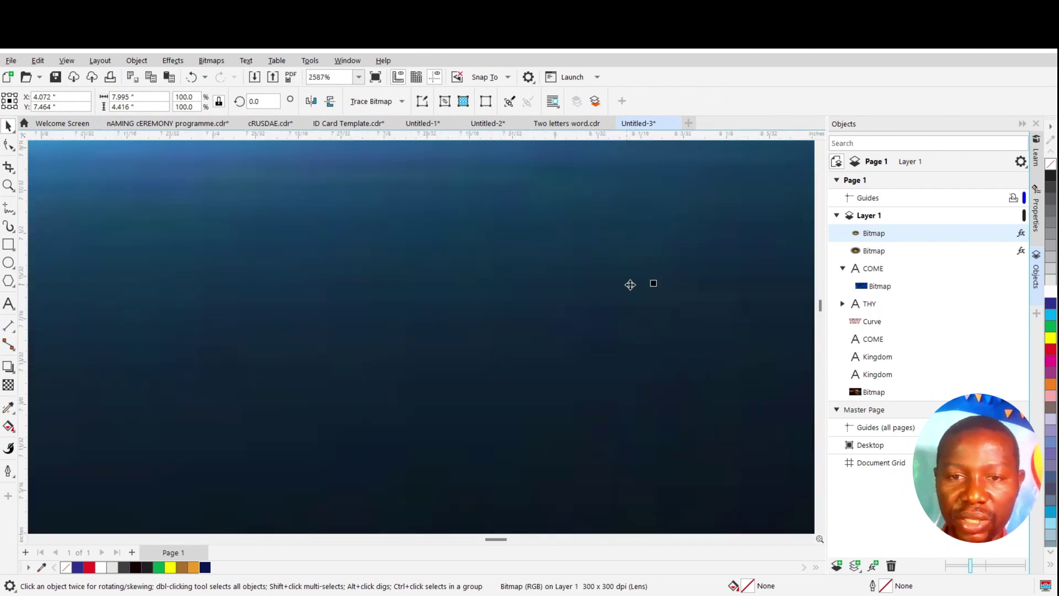
scroll(657, 313, "down", 3)
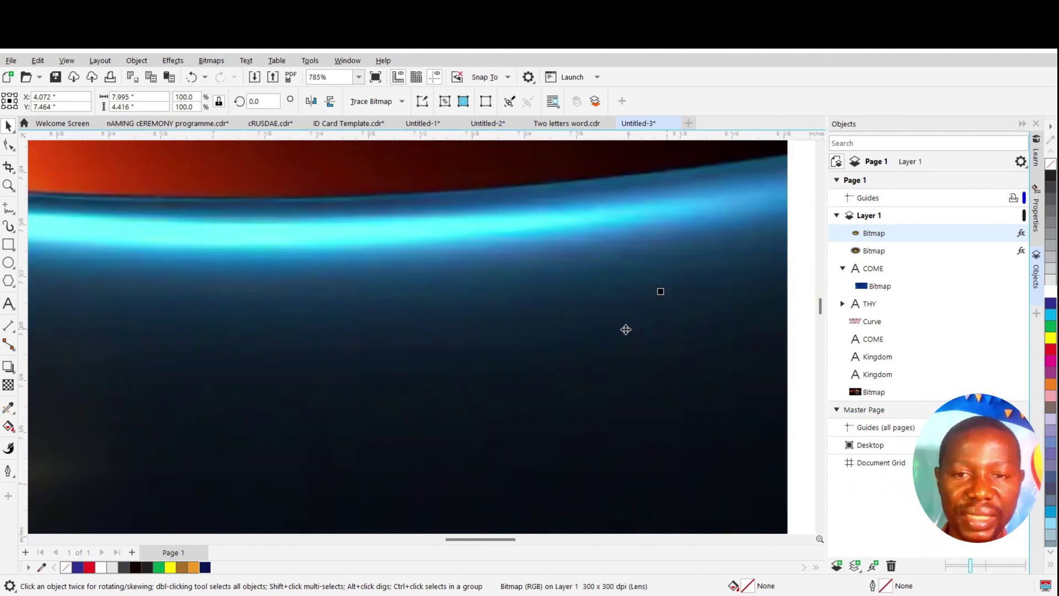
scroll(628, 329, "down", 3)
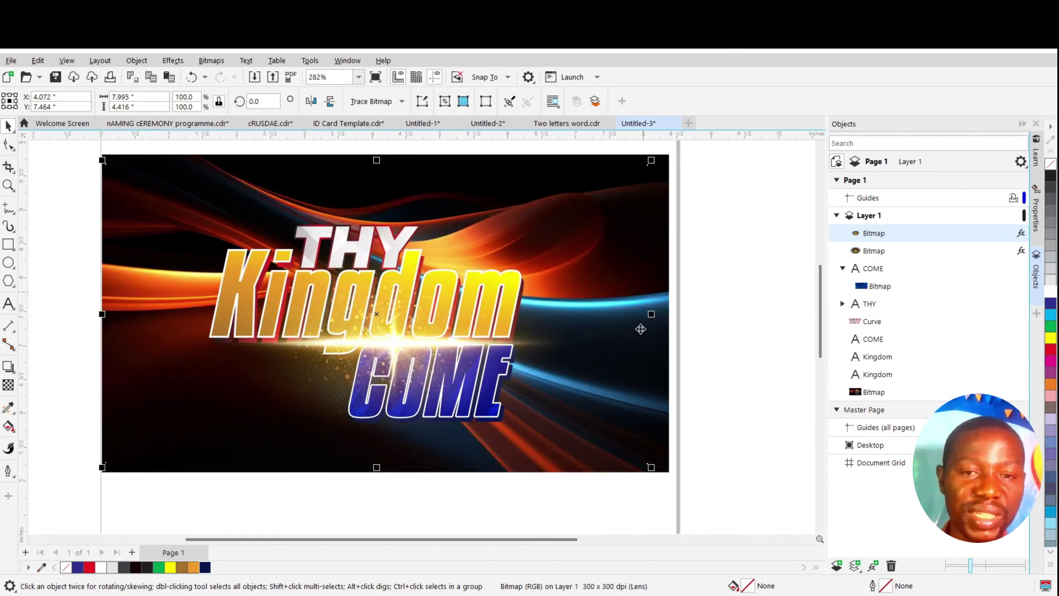
scroll(607, 384, "up", 1)
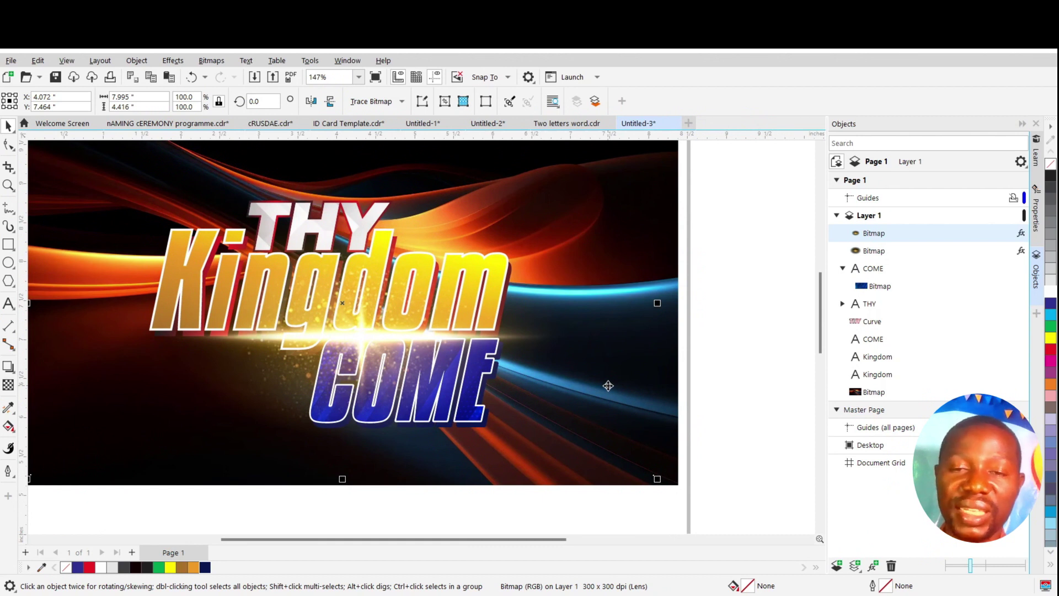
scroll(603, 372, "down", 1)
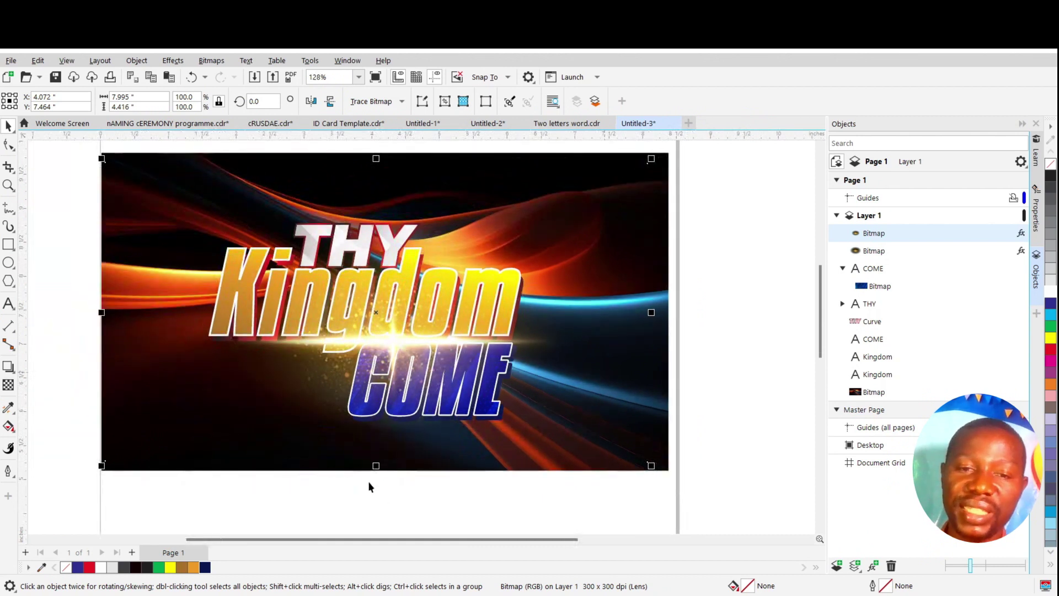
scroll(380, 469, "up", 3)
scroll(407, 474, "up", 4)
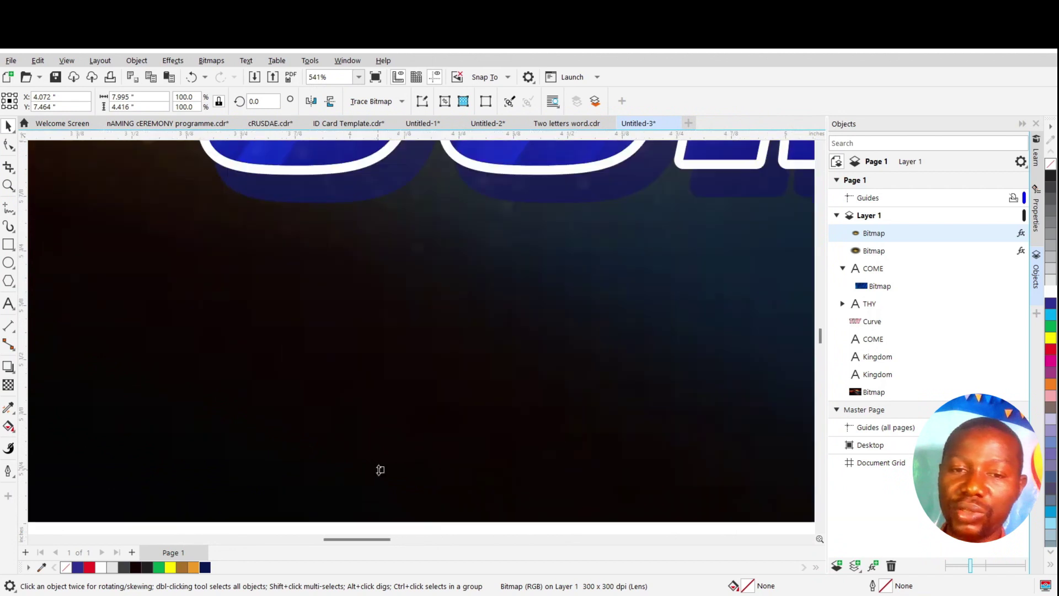
scroll(400, 429, "down", 5)
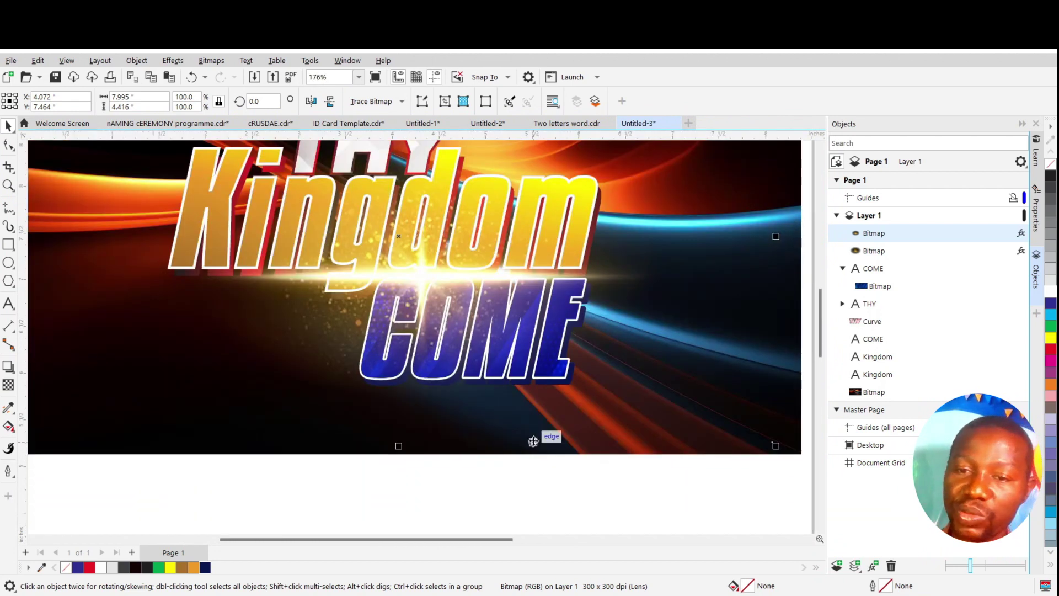
scroll(551, 436, "down", 1)
scroll(159, 259, "down", 1)
scroll(142, 276, "up", 1)
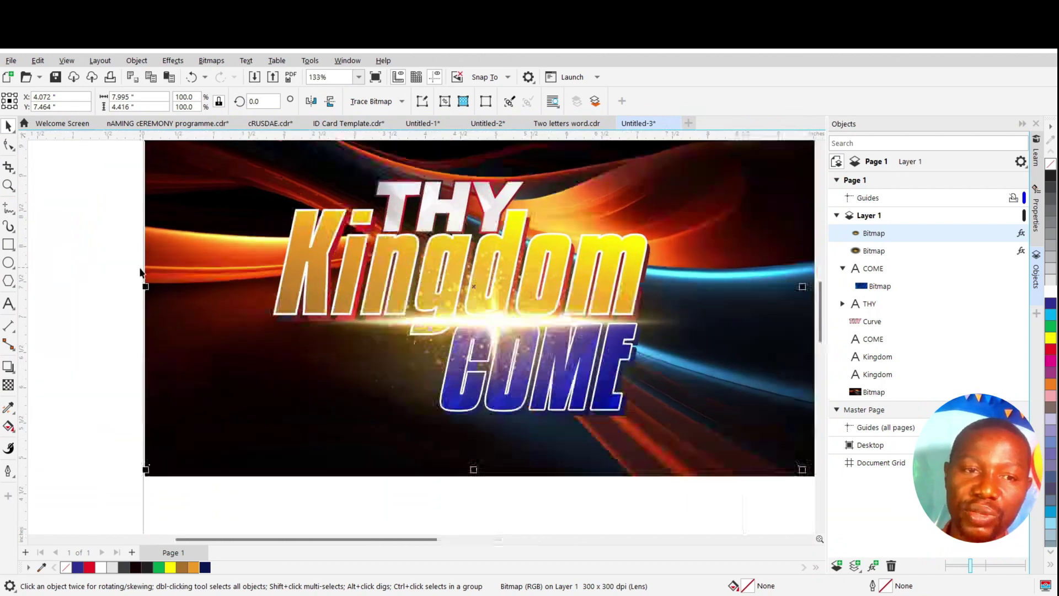
scroll(232, 324, "down", 2)
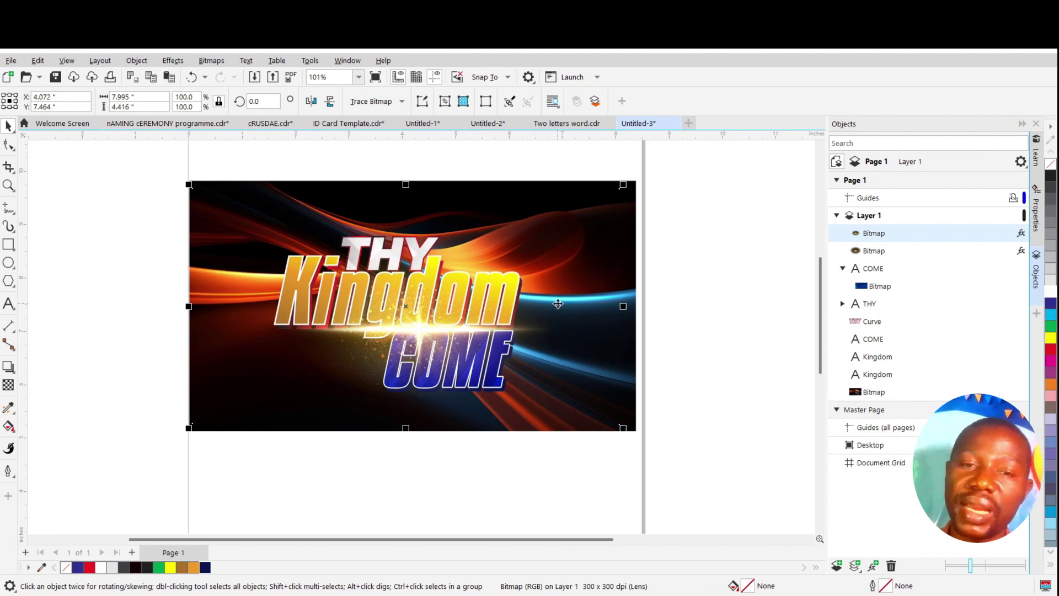
scroll(400, 339, "up", 1)
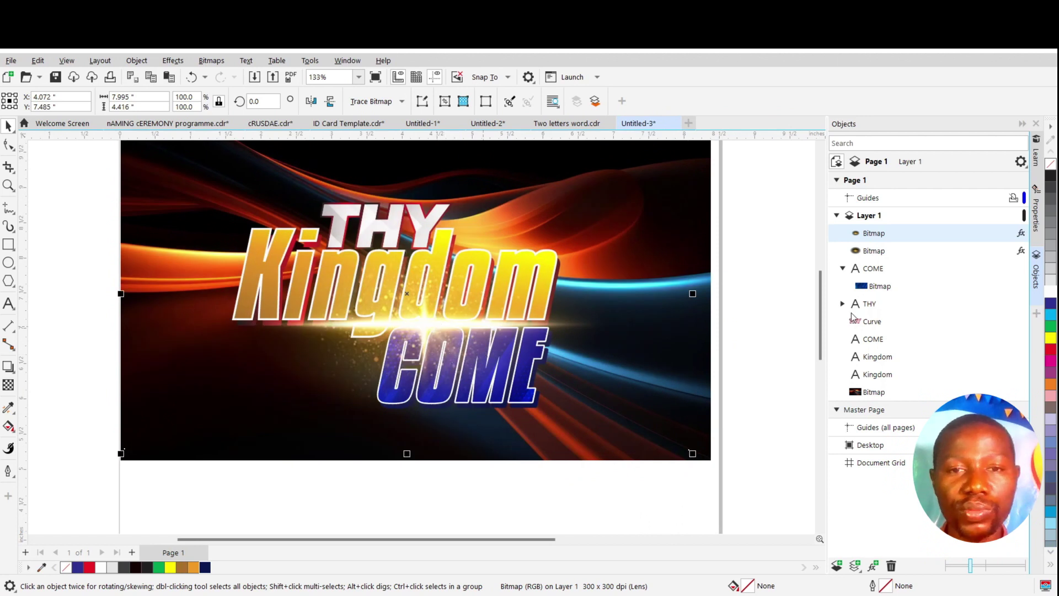
Switch to Chrome and scroll through the Google Images results for GOLD LENS FLARE
key("alt+Tab")
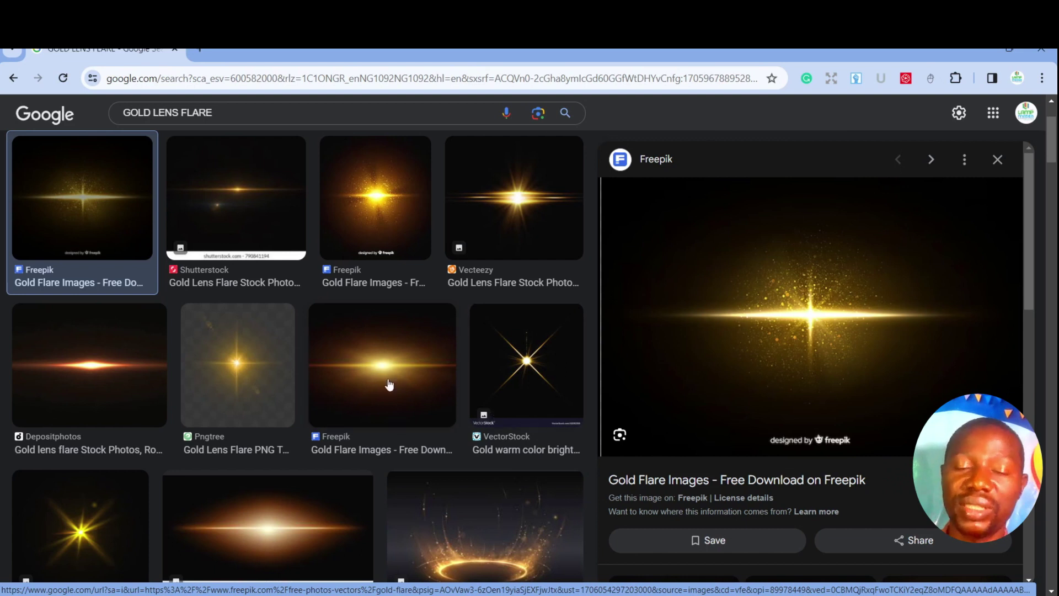
scroll(397, 379, "down", 3)
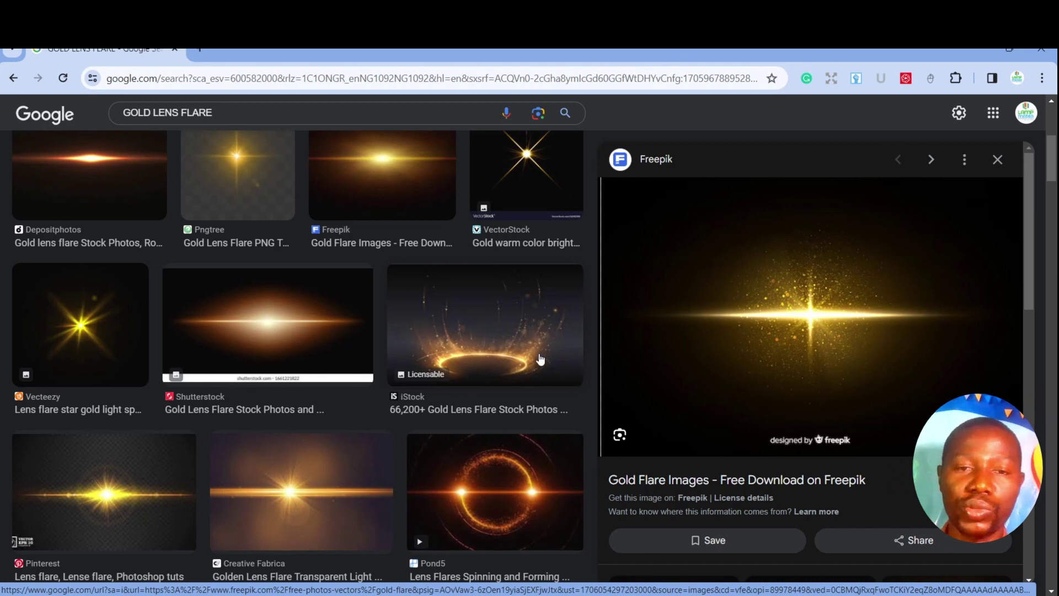
scroll(539, 360, "down", 5)
scroll(667, 386, "down", 4)
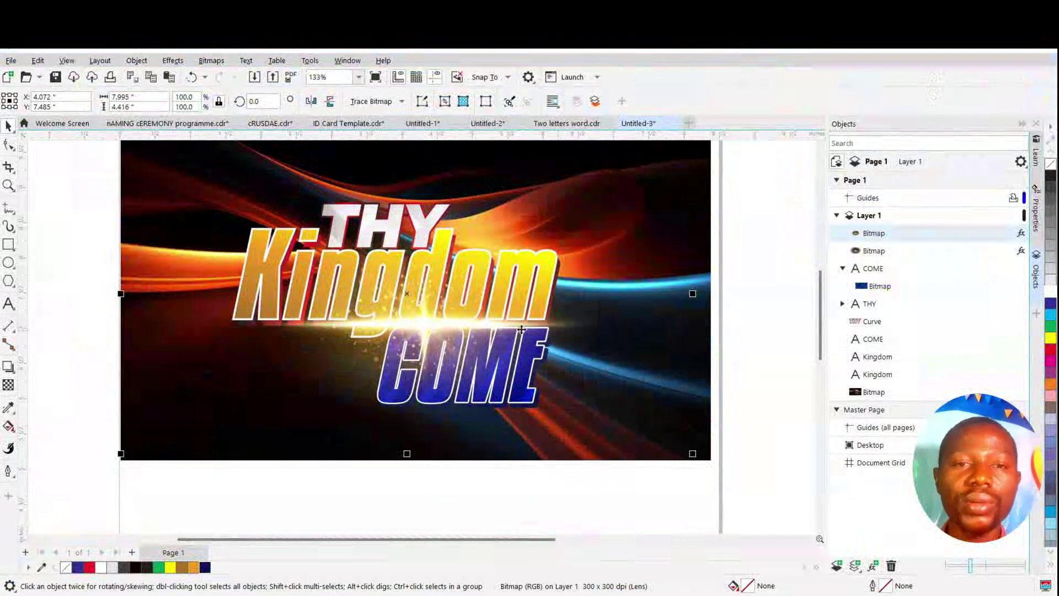